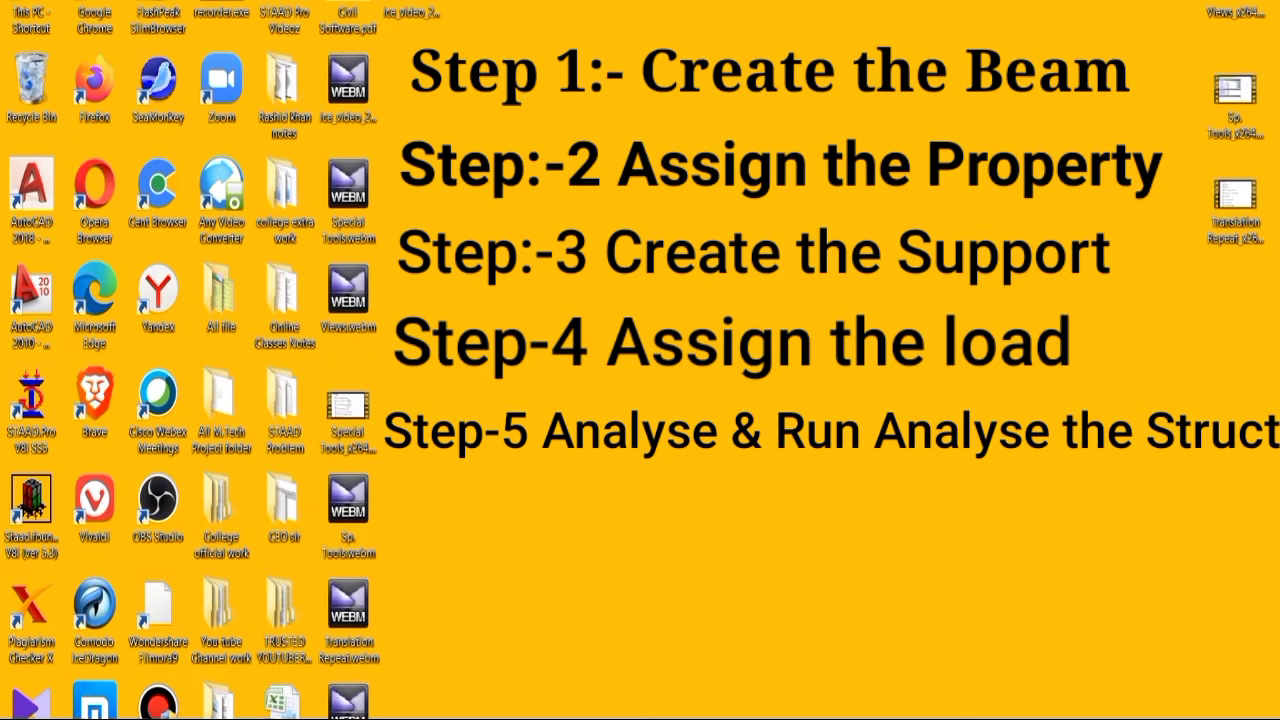
- Launch STAAD.Pro V8i as administrator and create a Space project named Fixed that starts with Add Beam
right_click(30, 432)
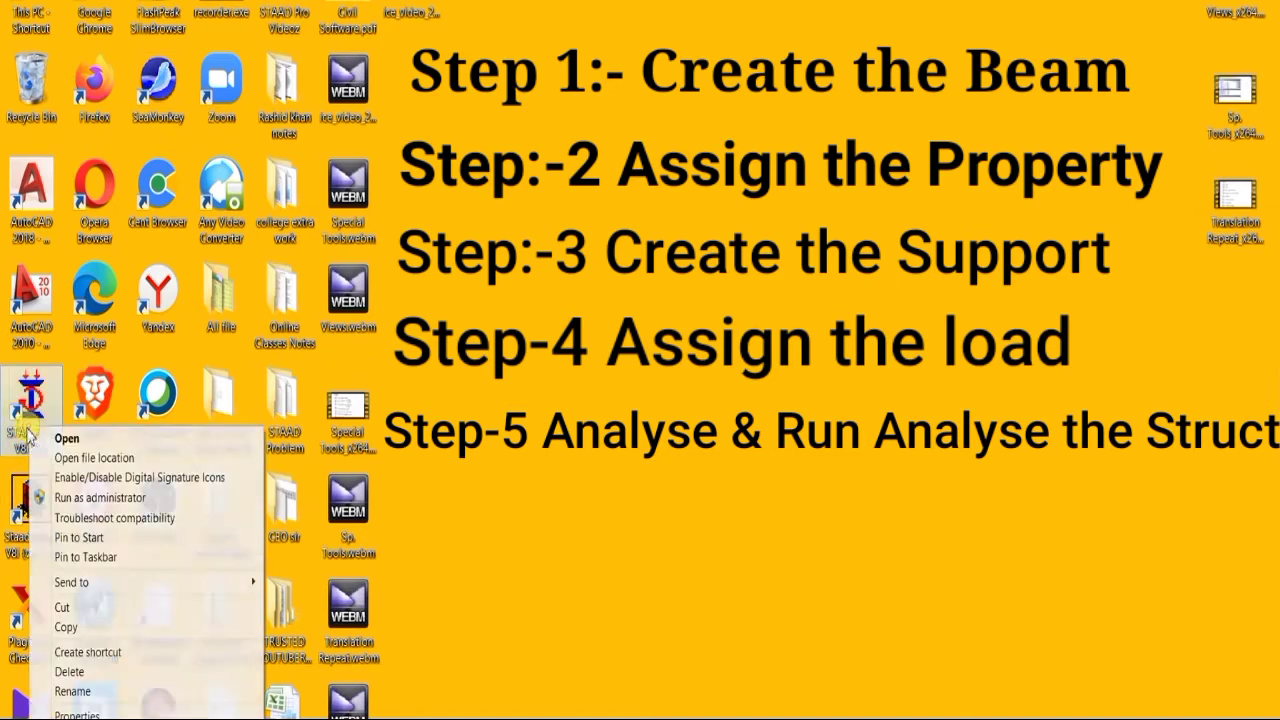
left_click(62, 498)
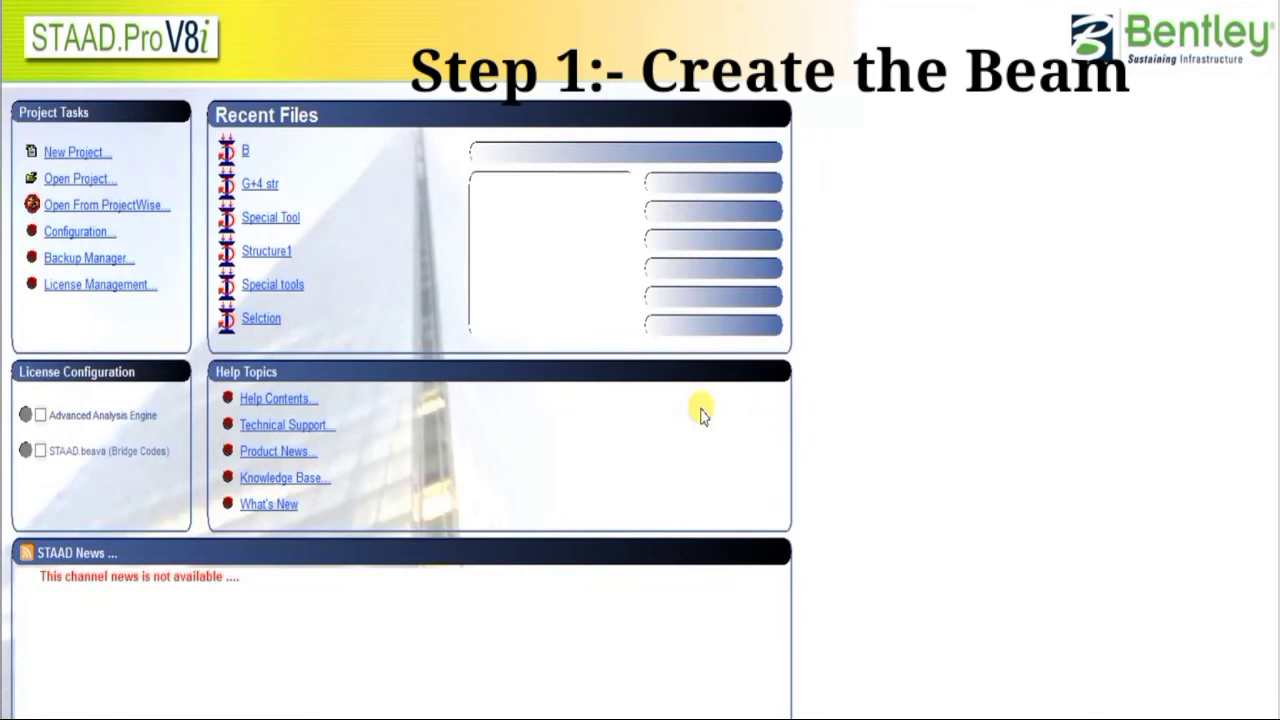
left_click(60, 156)
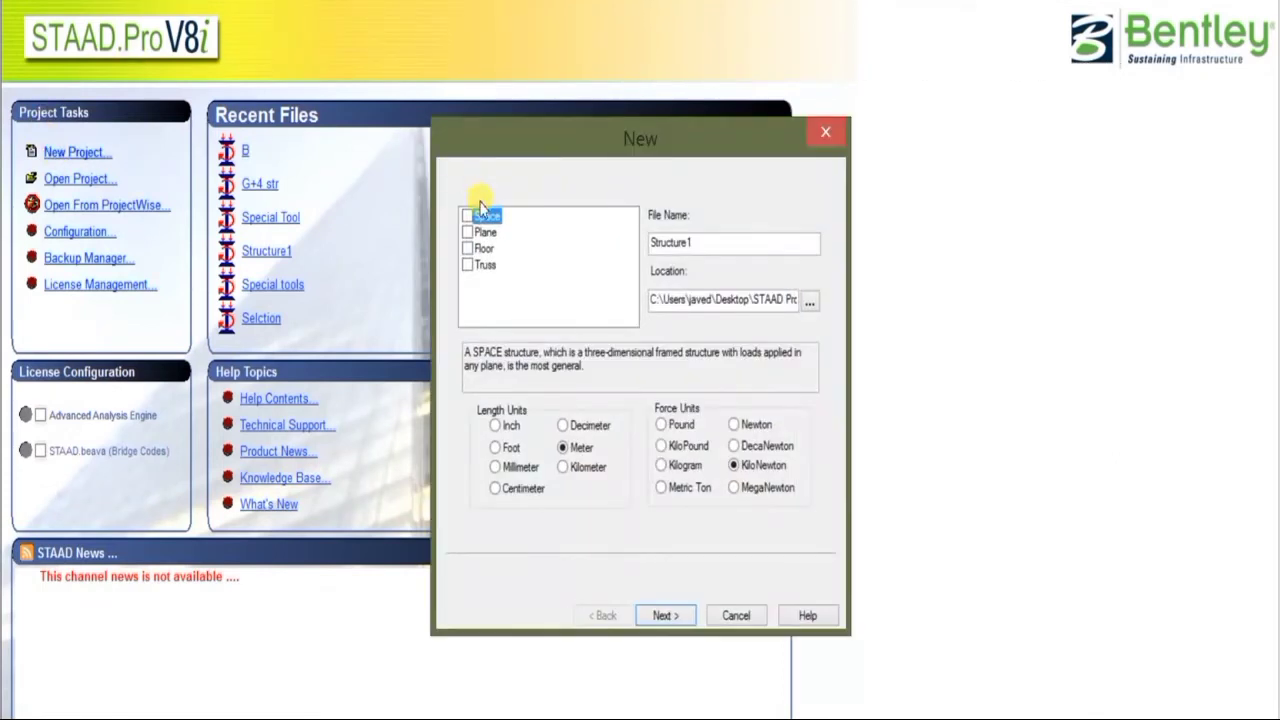
left_click(483, 220)
double_click(708, 243)
type("Fi")
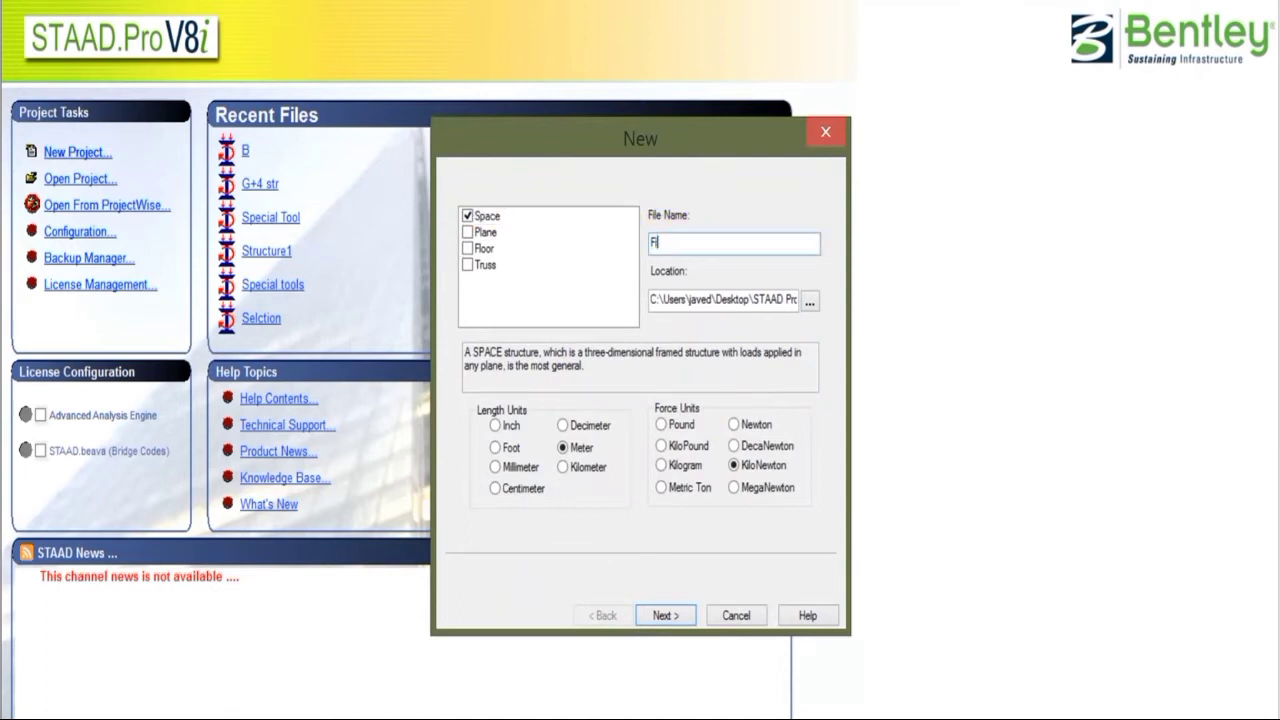
type("xed")
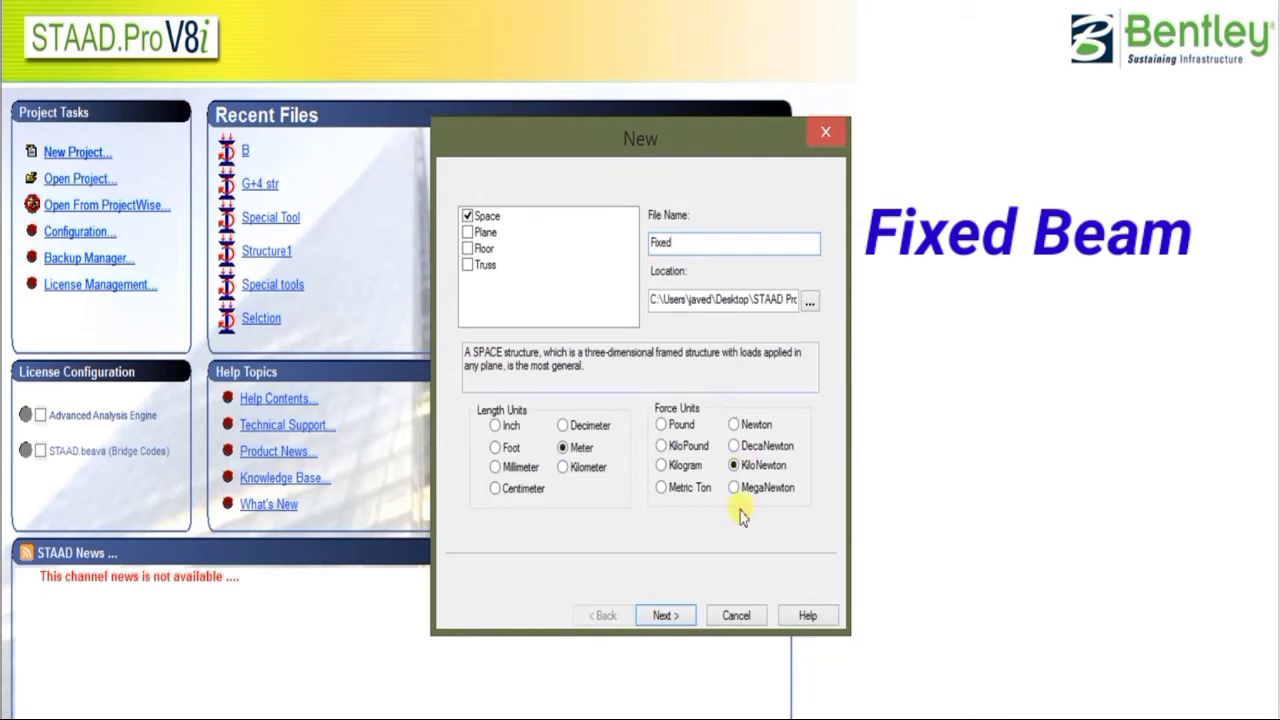
left_click(667, 614)
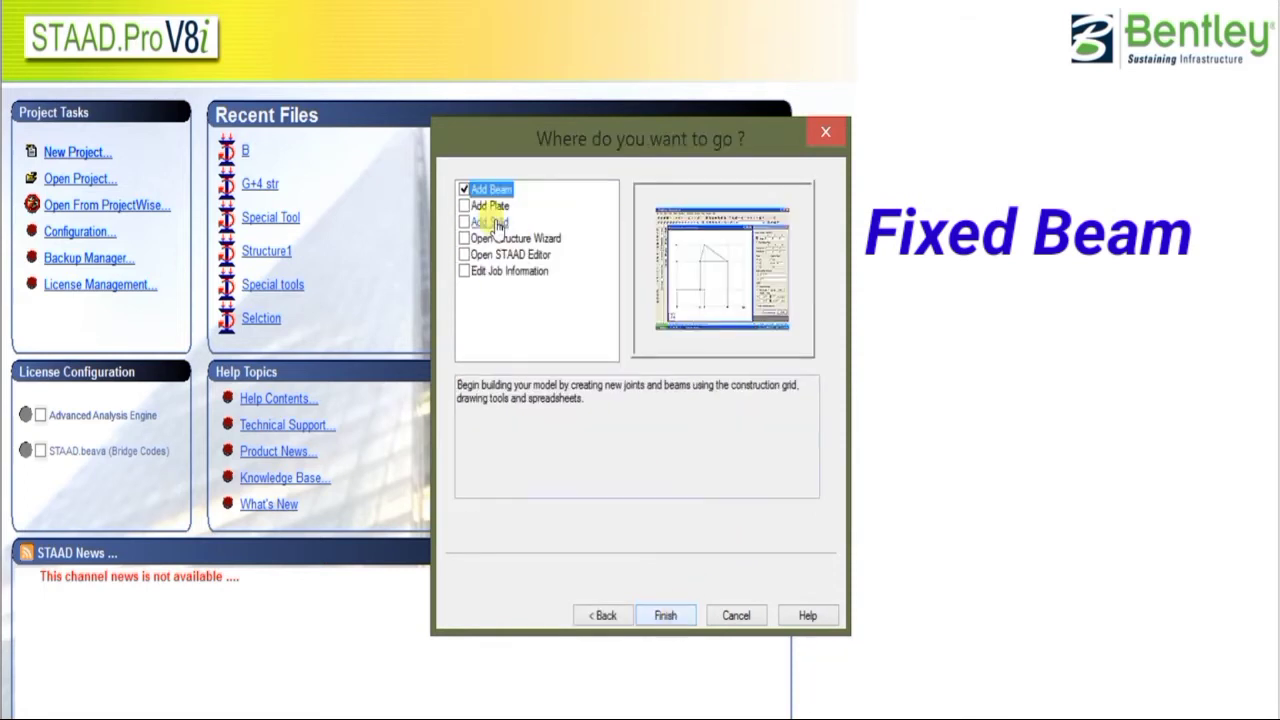
left_click(665, 615)
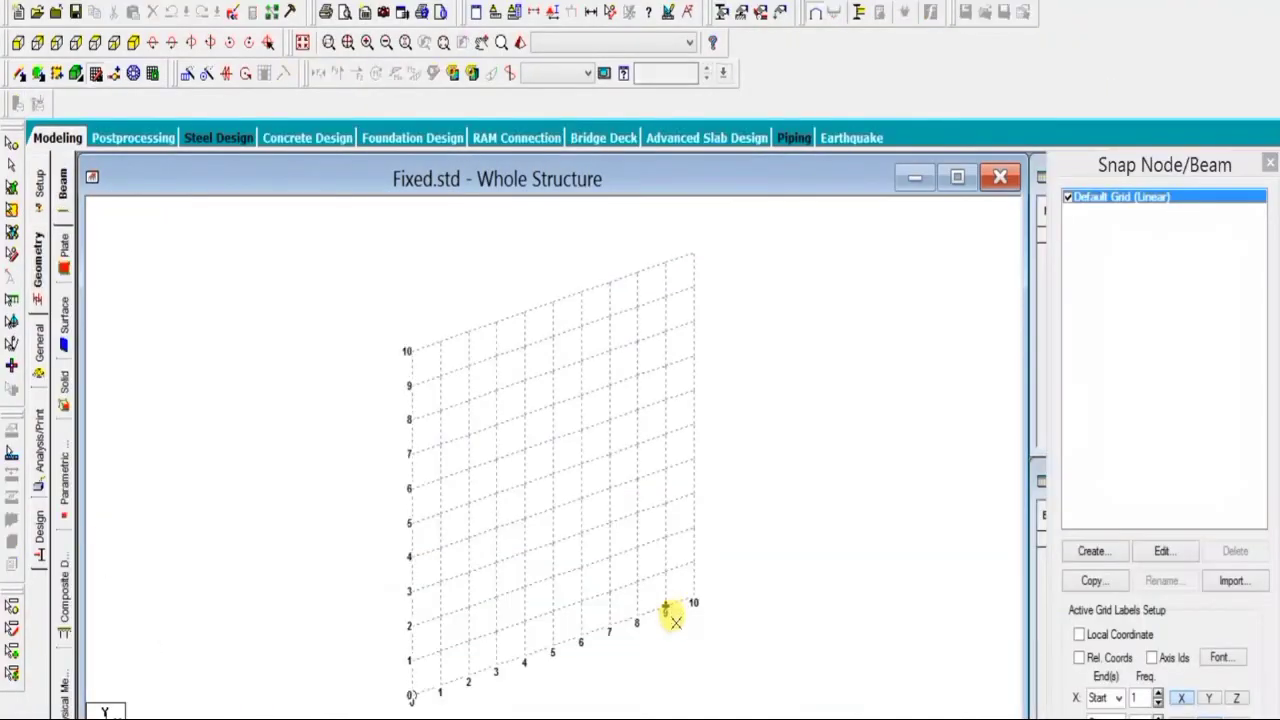
- Draw a 10 m beam along the grid's base line from 0 to 10, and close the snap grid
left_click(571, 630)
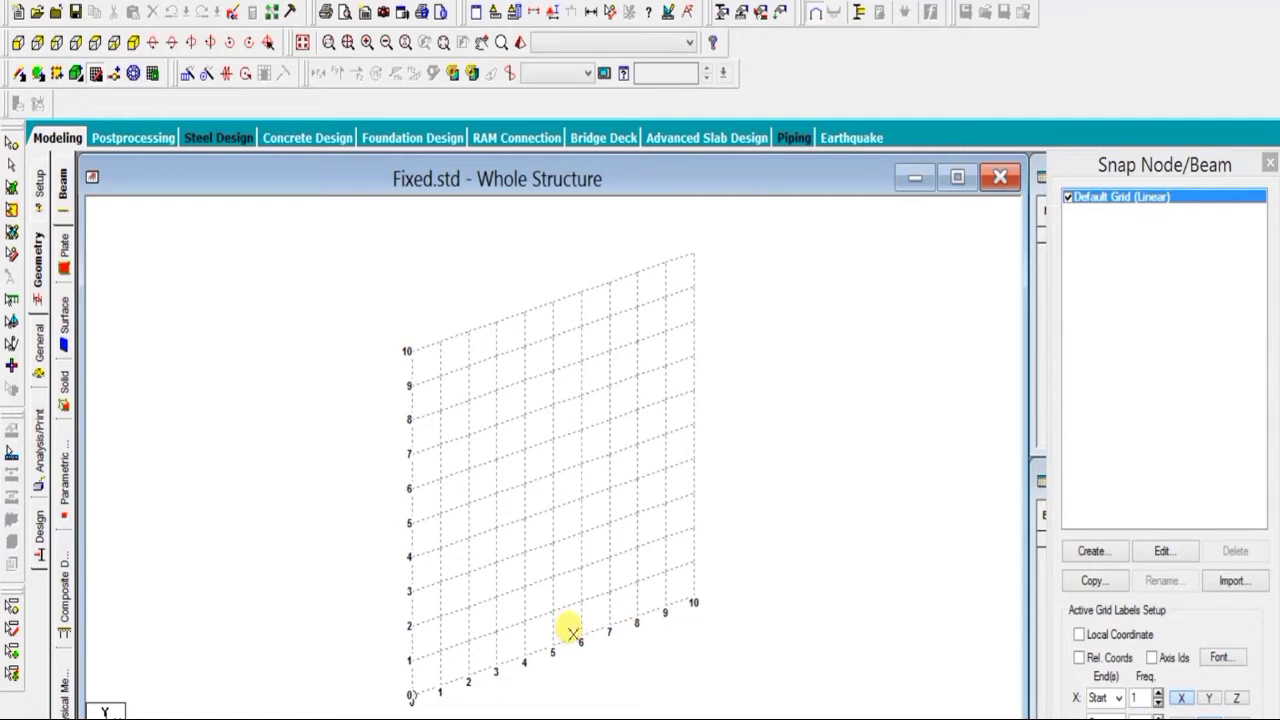
left_click(410, 694)
left_click(694, 598)
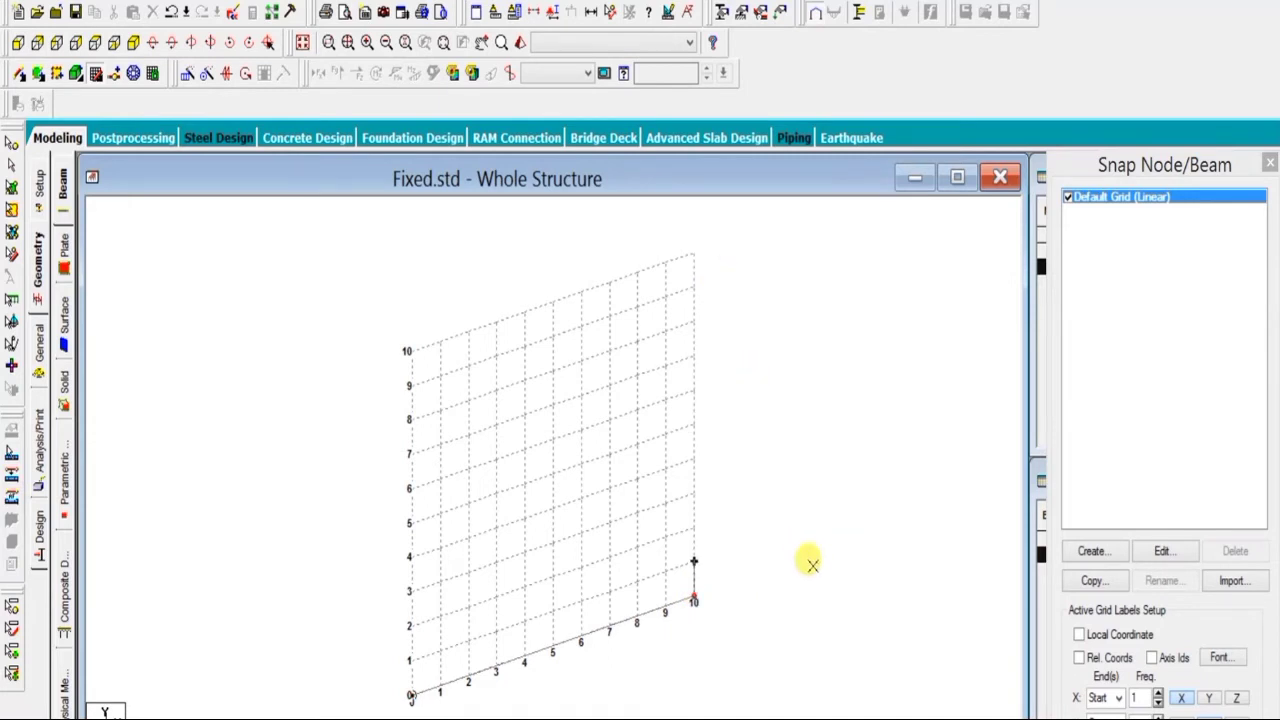
key("Escape")
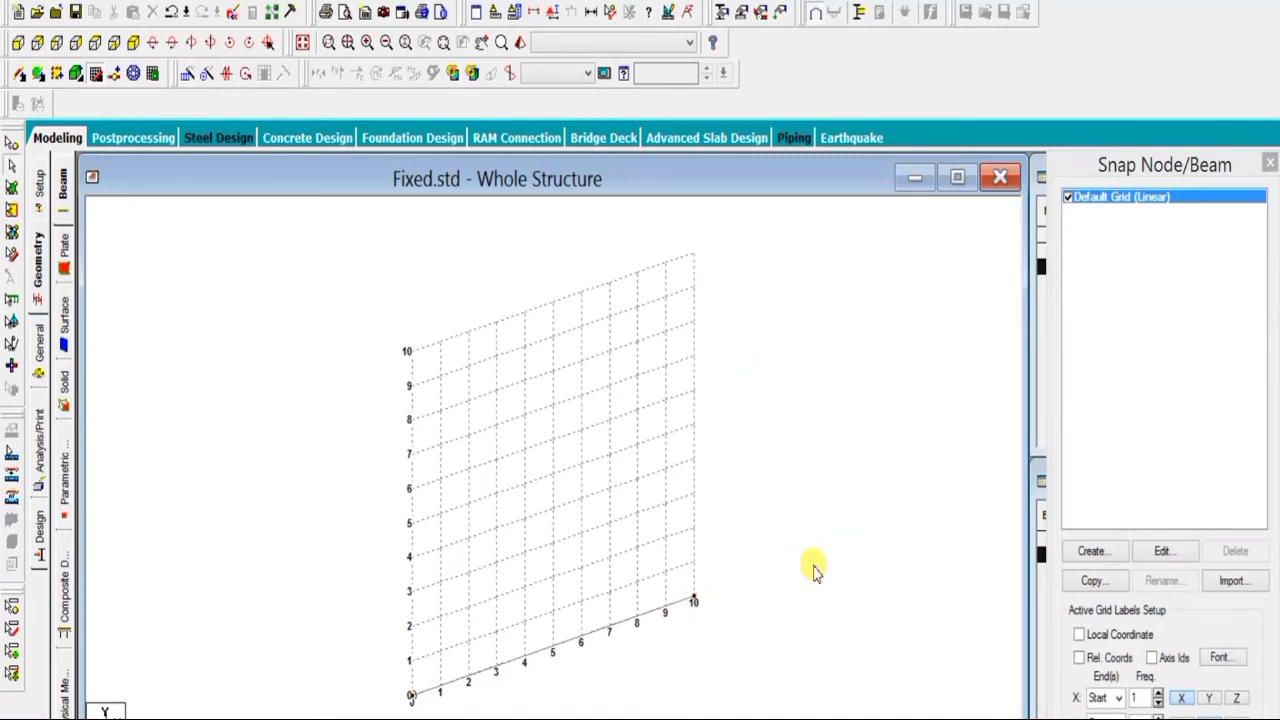
left_click(97, 75)
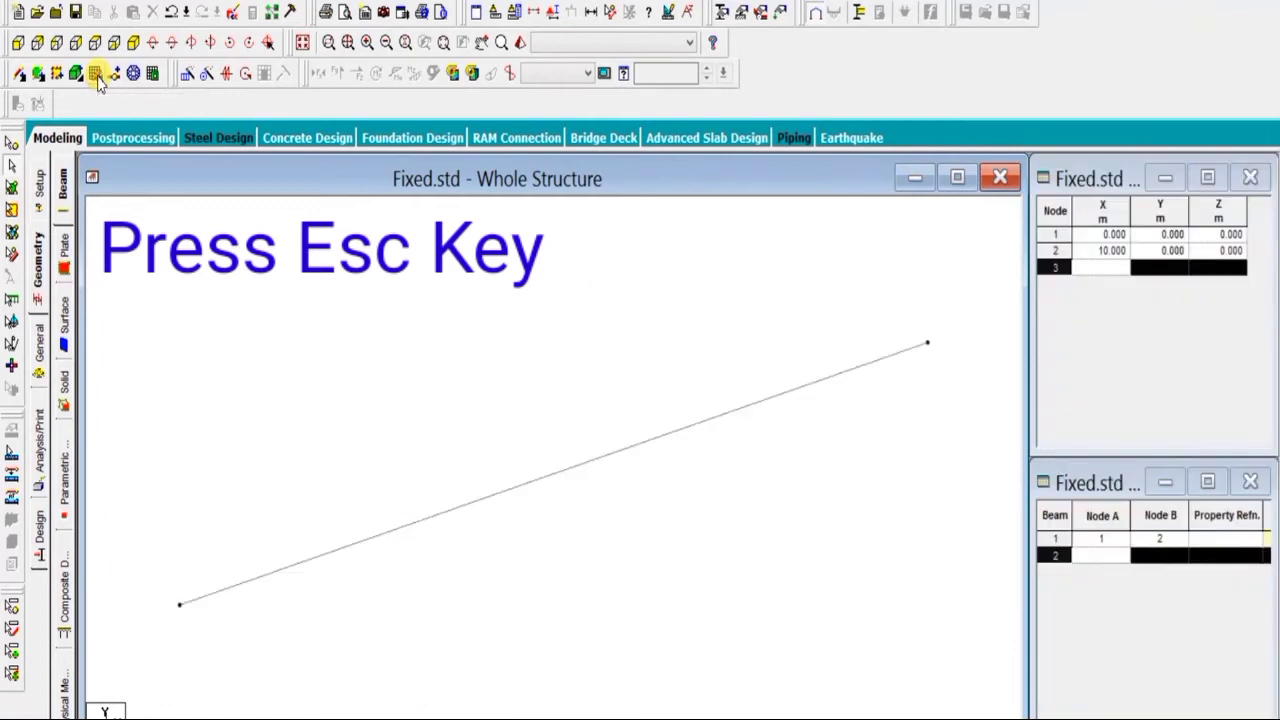
left_click(17, 44)
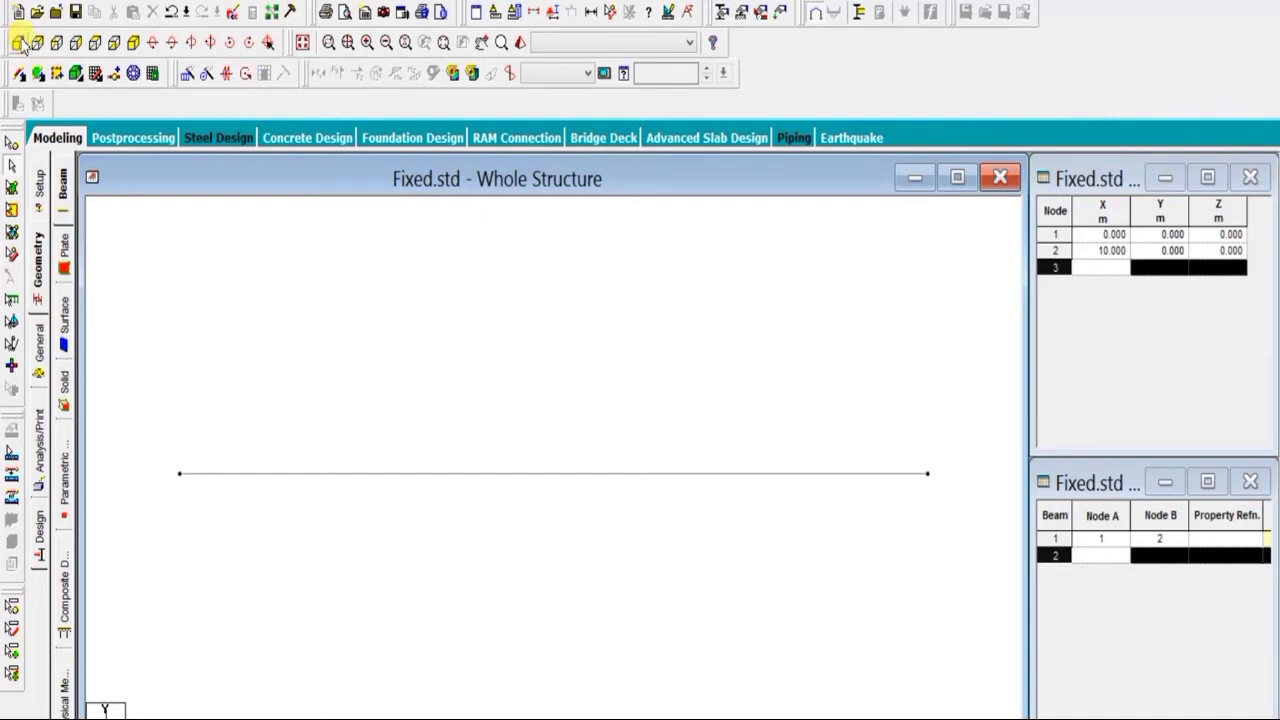
- Define a rectangular concrete section property with YD 0.45 m and ZD 0.3 m
left_click(40, 345)
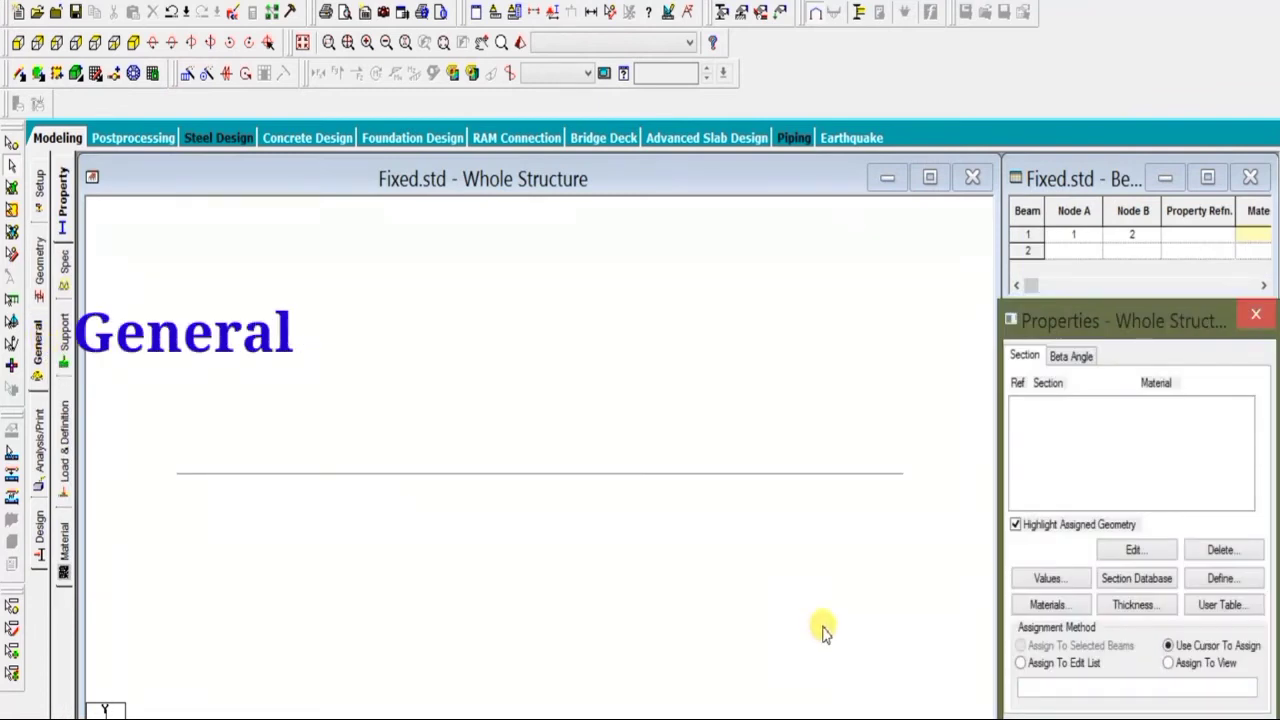
left_click(1216, 580)
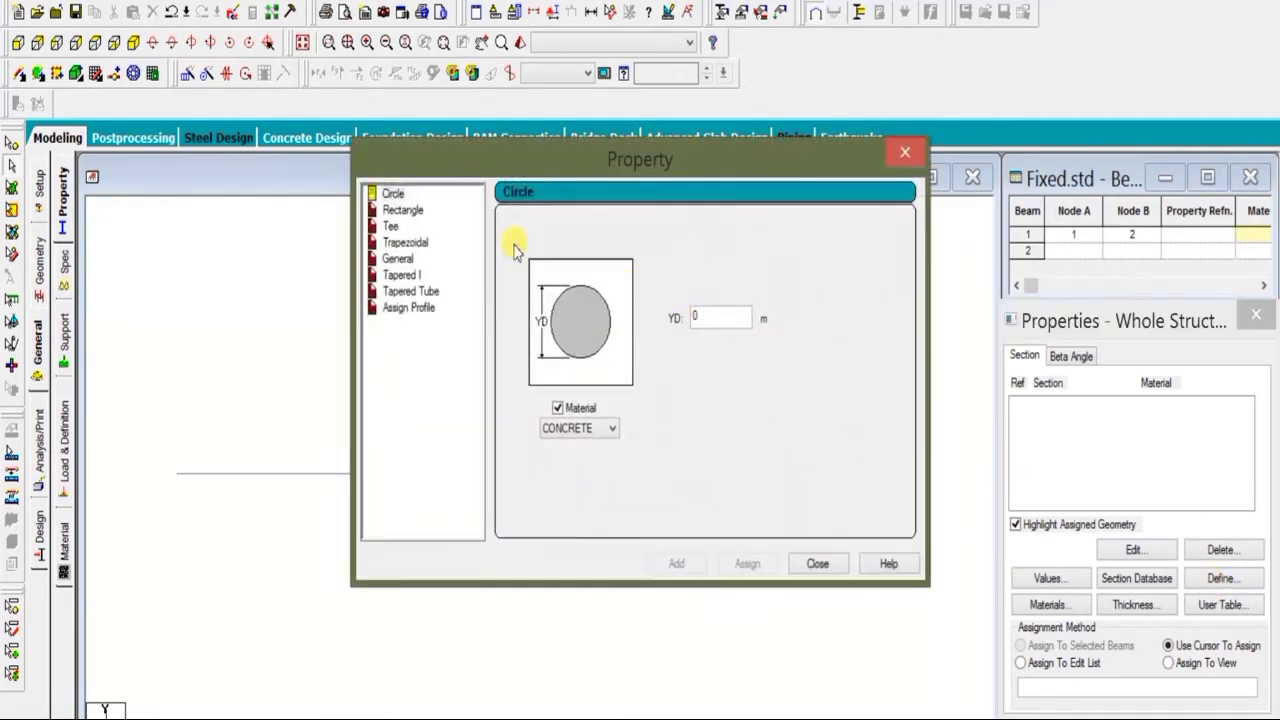
left_click(405, 213)
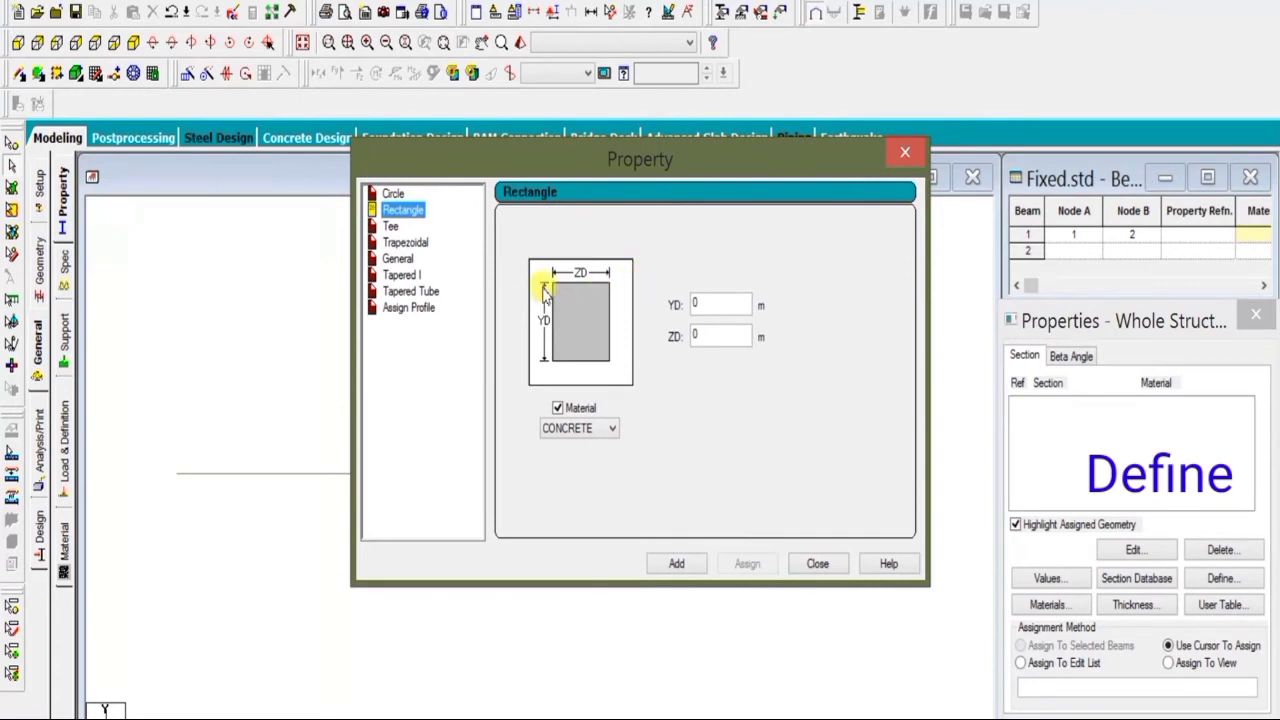
left_click(727, 304)
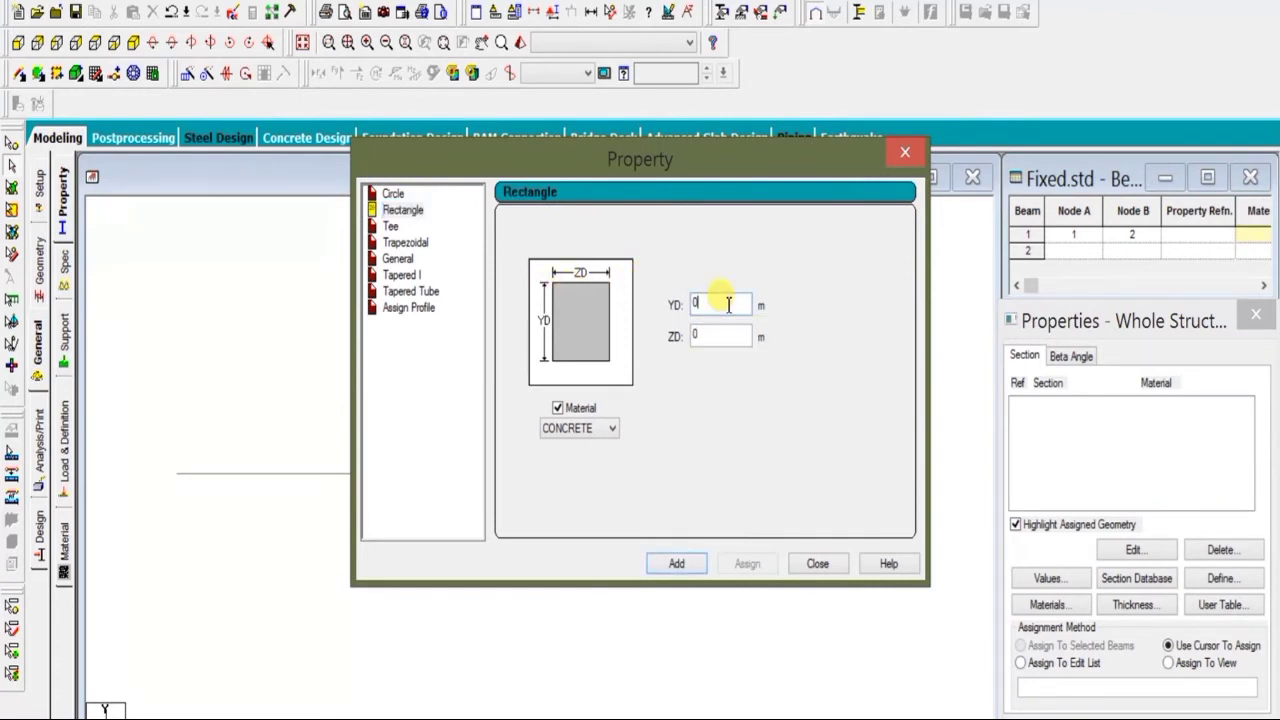
type(".45")
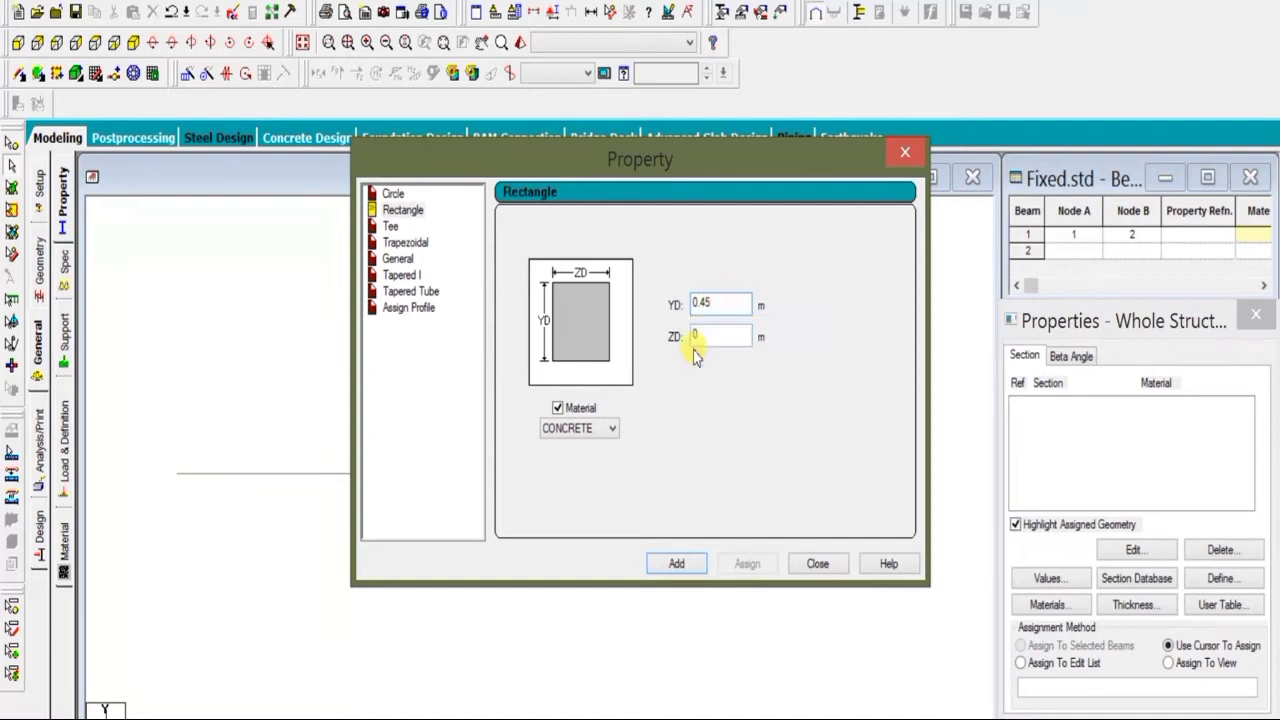
left_click(712, 336)
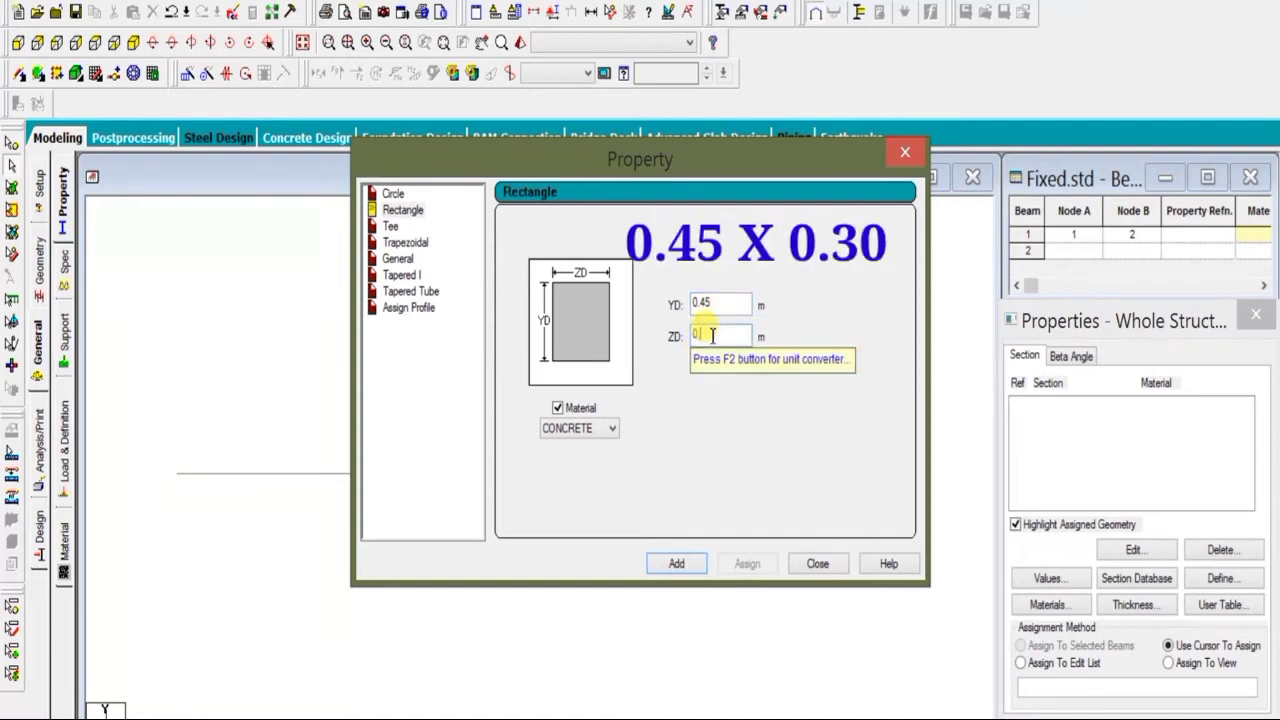
type(".3")
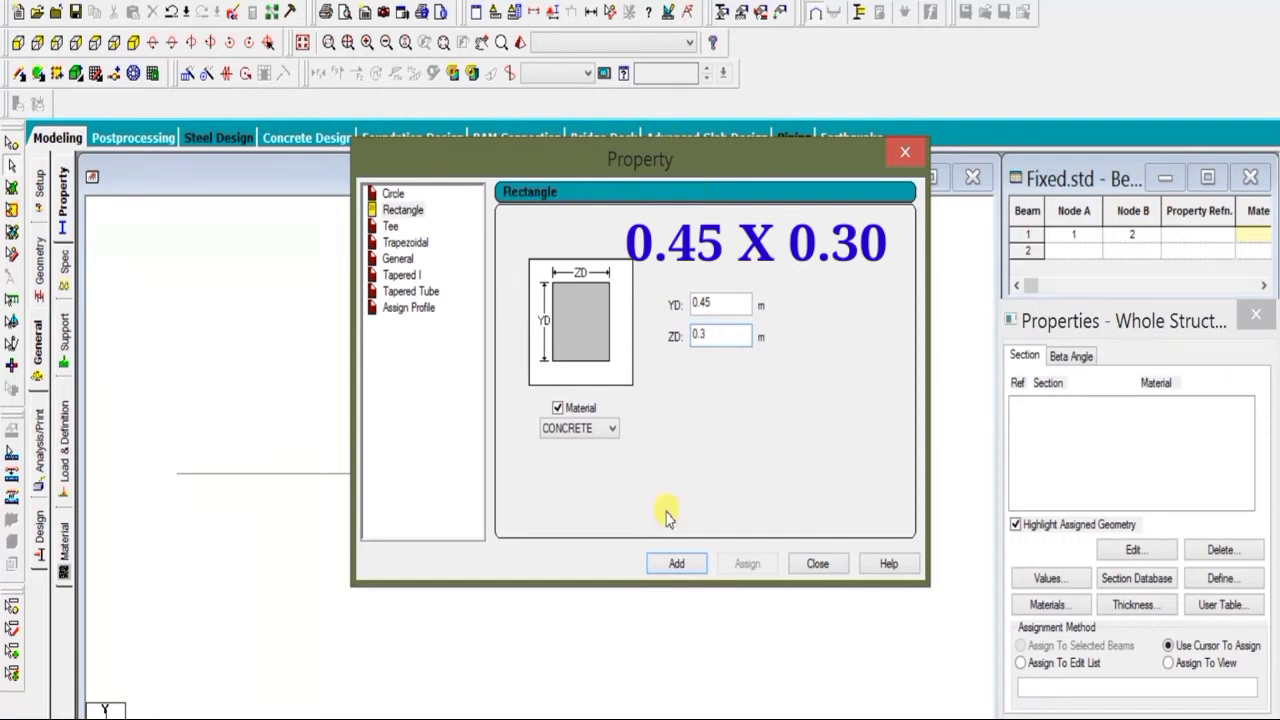
left_click(676, 564)
left_click(817, 564)
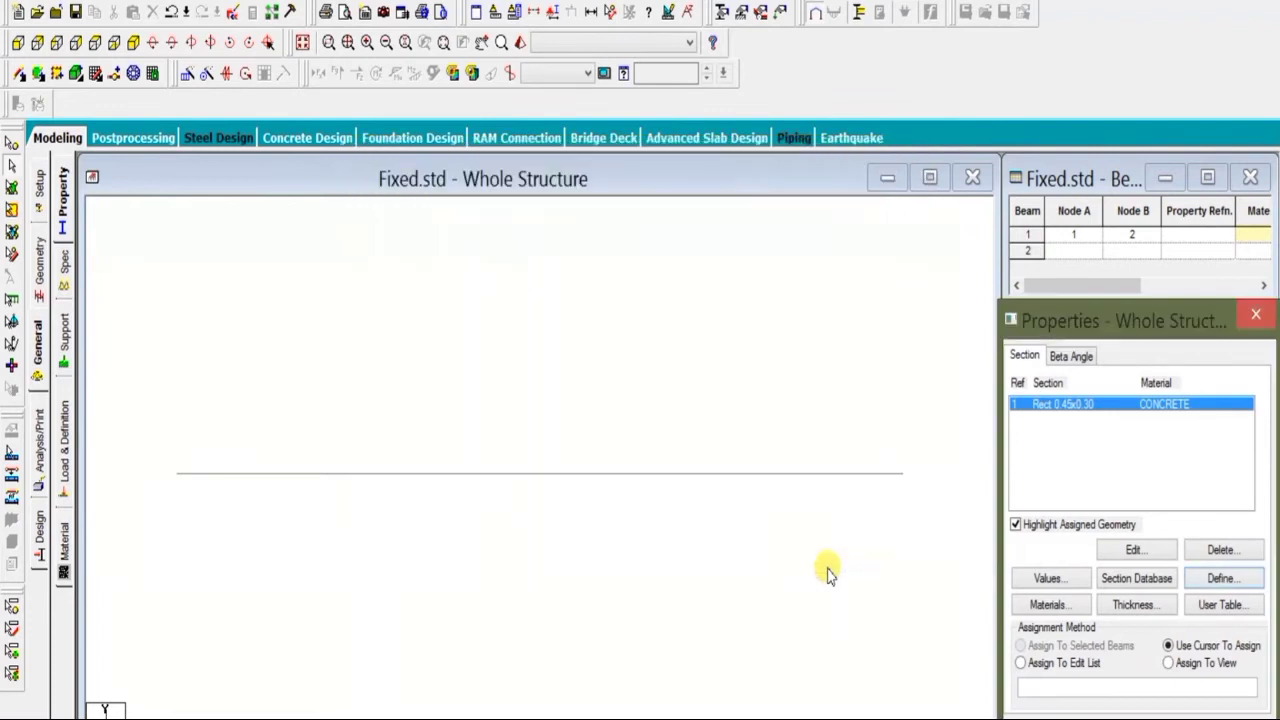
- Assign the Rect 0.45x0.30 concrete section to the selected beam
left_click(577, 472)
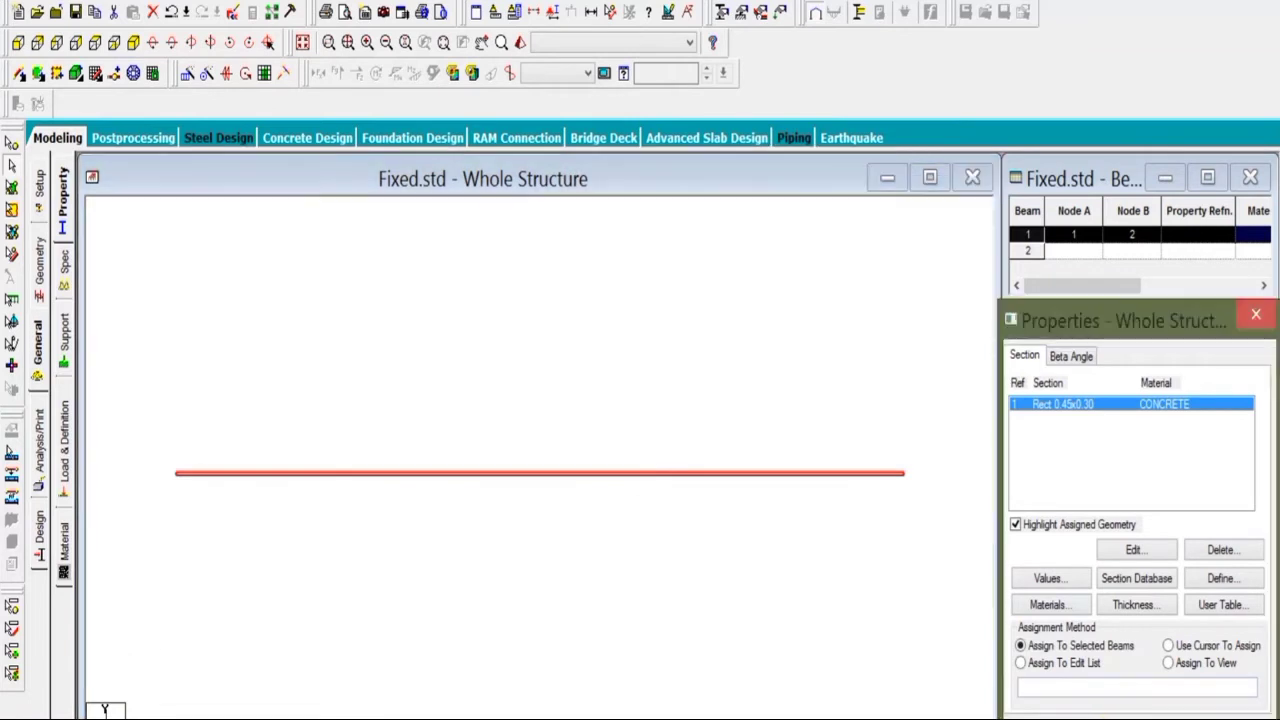
left_click(1110, 688)
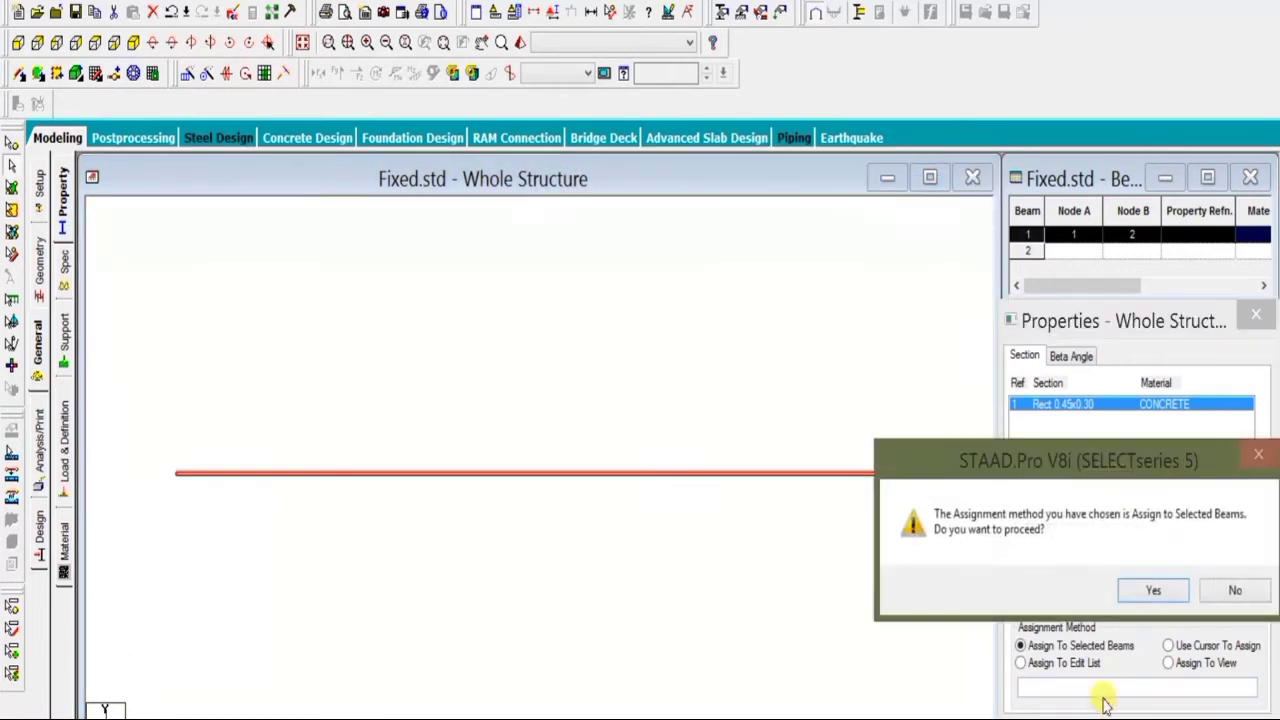
left_click(1152, 590)
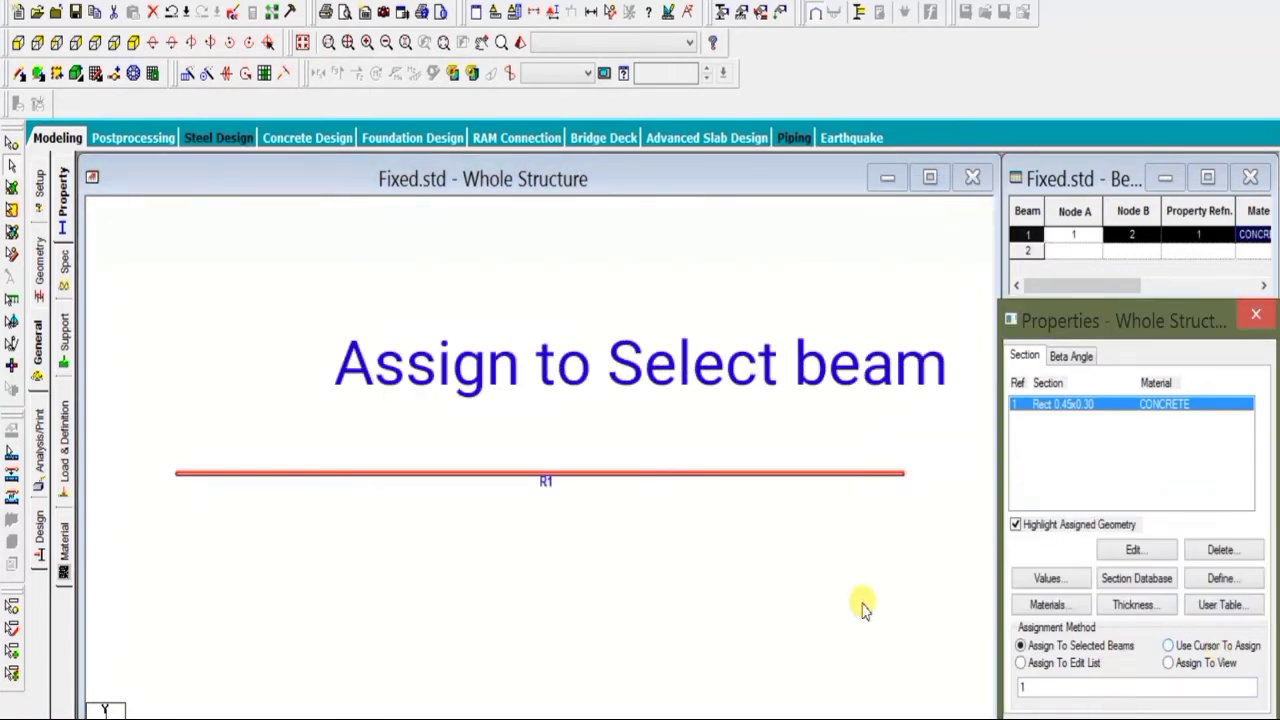
left_click(780, 591)
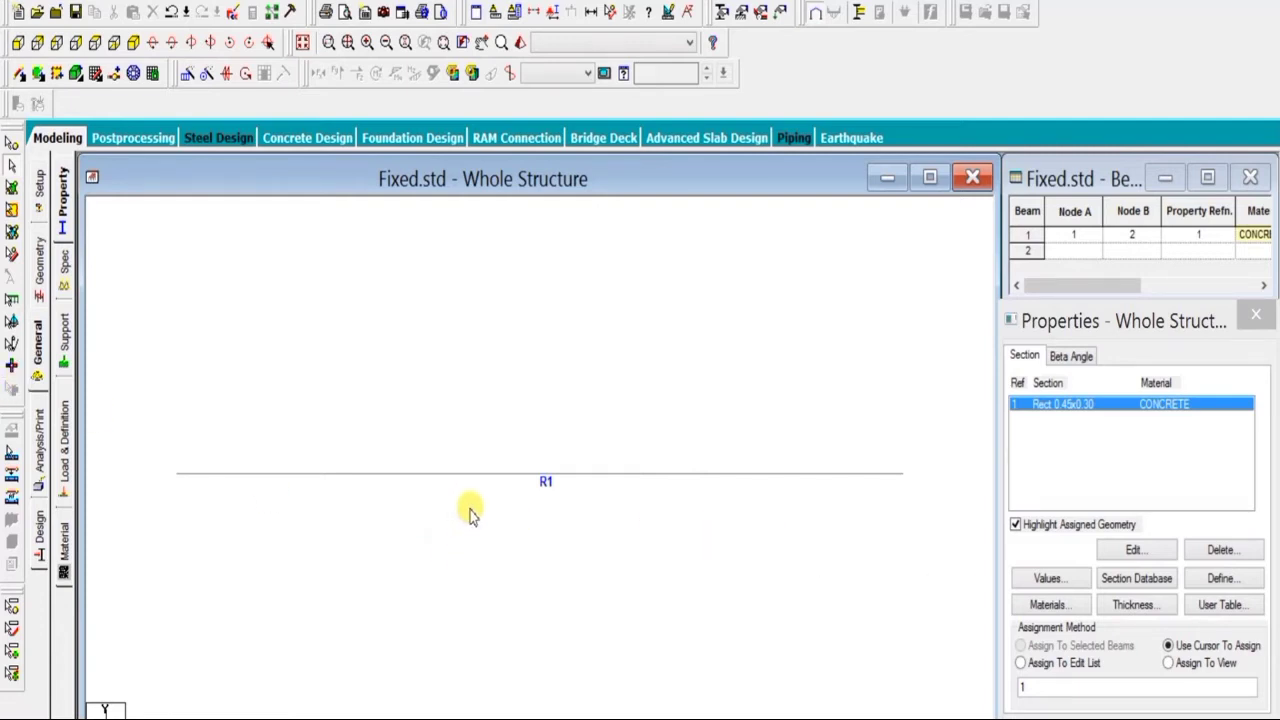
- Examine the beam and its assigned section in a 3D rendering from different angles
left_click(519, 42)
left_click_drag(686, 556, 748, 712)
left_click_drag(809, 360, 482, 301)
left_click(964, 300)
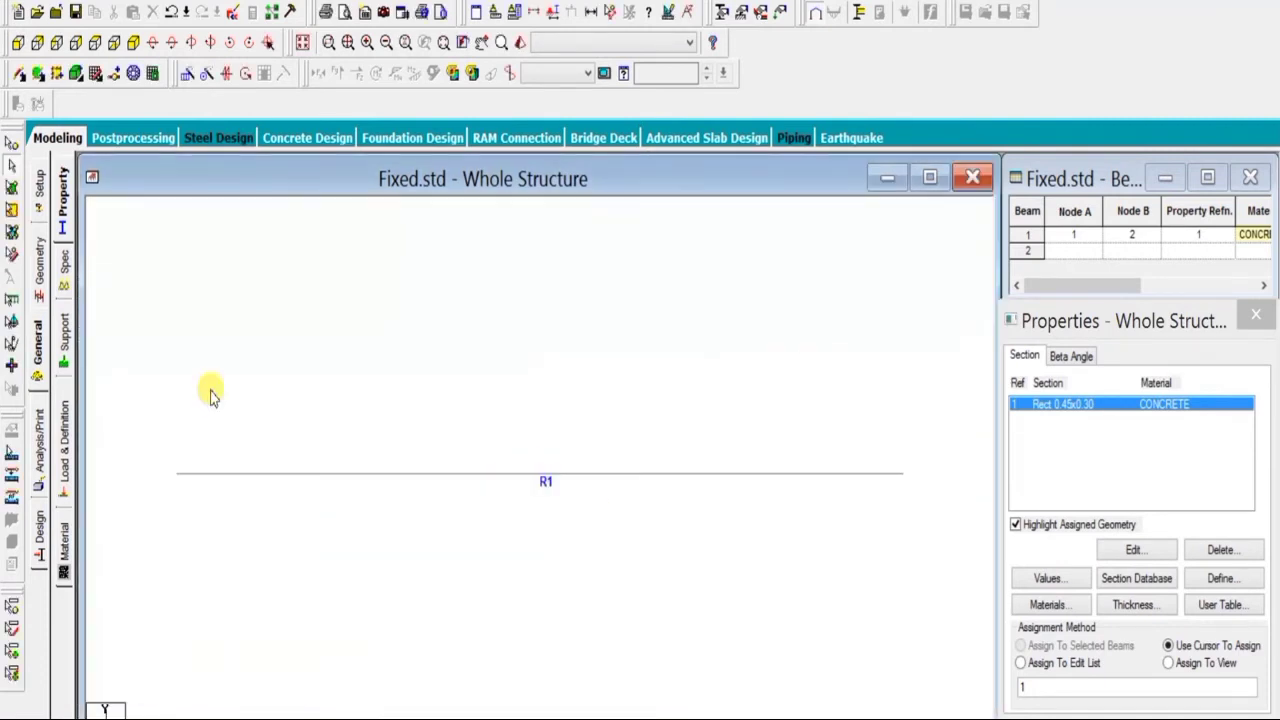
- Create a fixed support definition for the structure
left_click(65, 340)
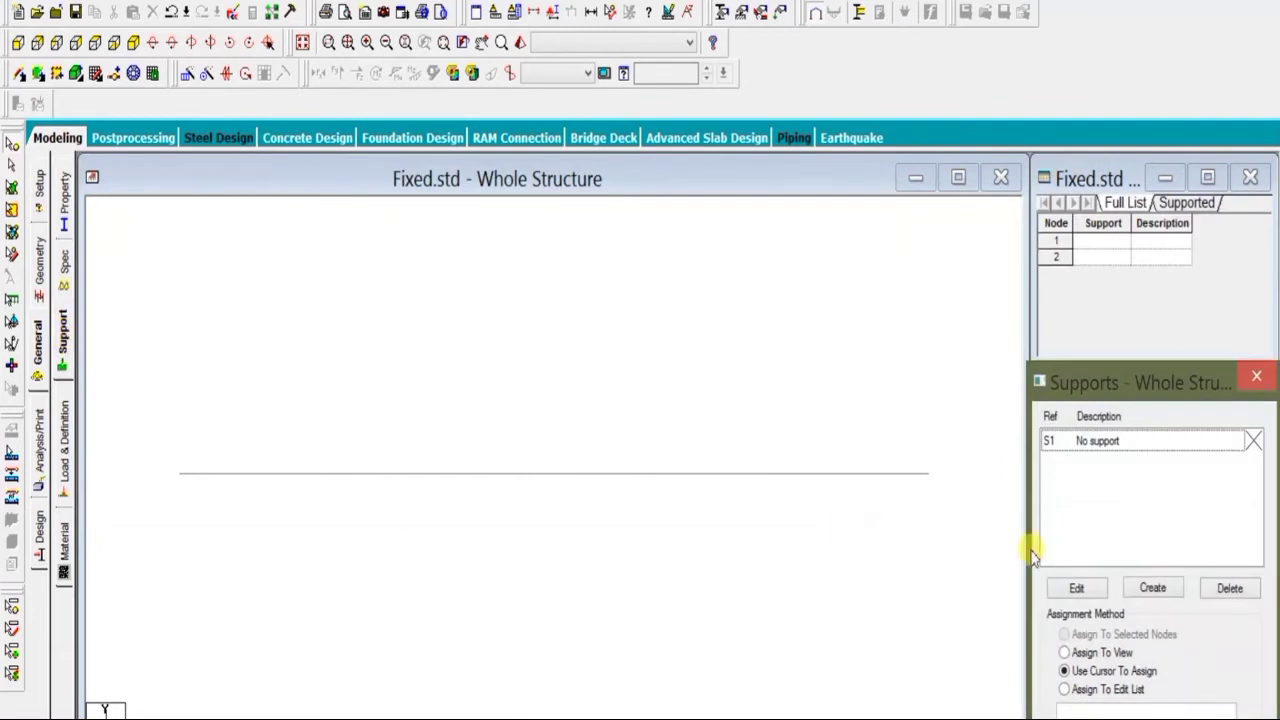
left_click(1154, 589)
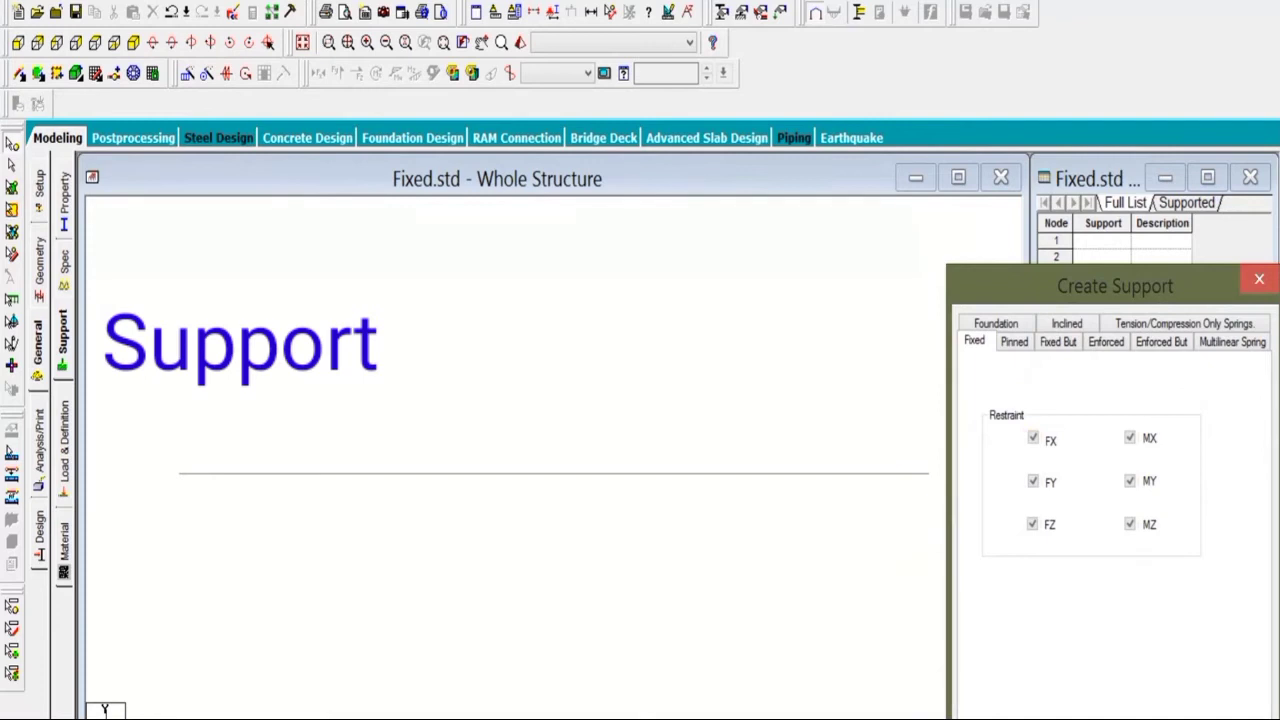
left_click(1072, 718)
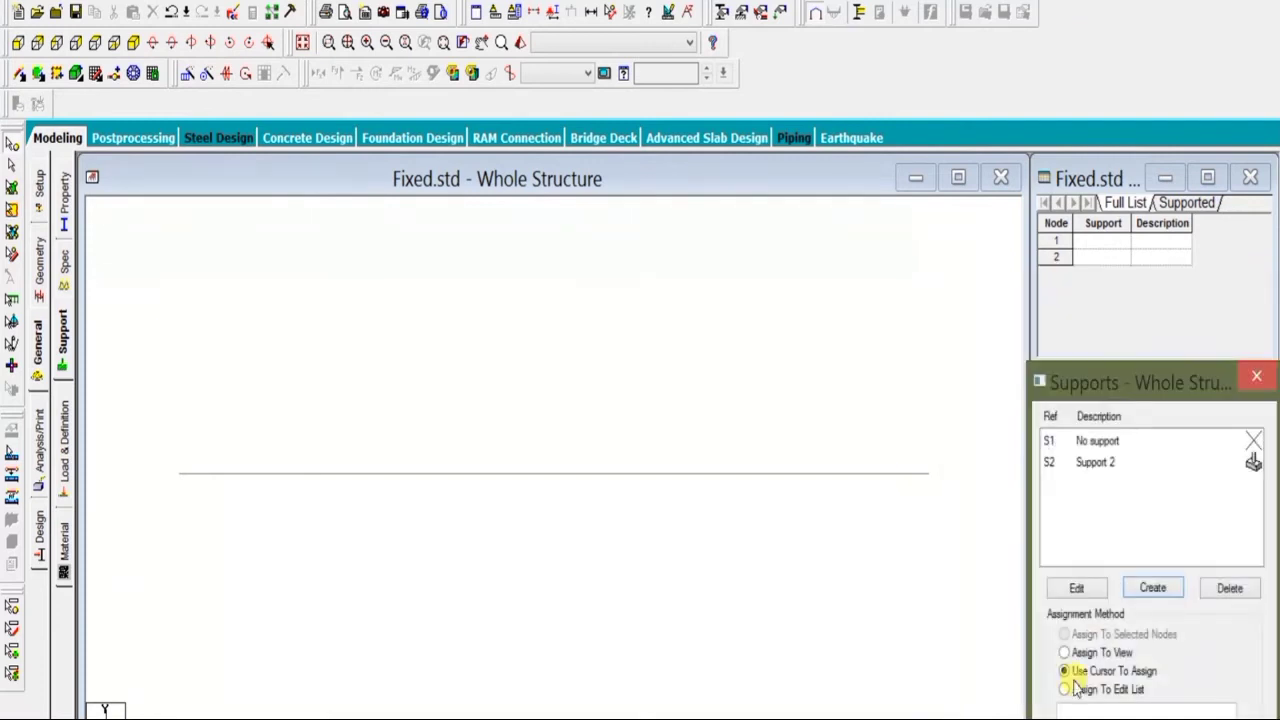
- Assign the fixed support, Support 2, to the nodes at both ends of the beam
left_click(1106, 464)
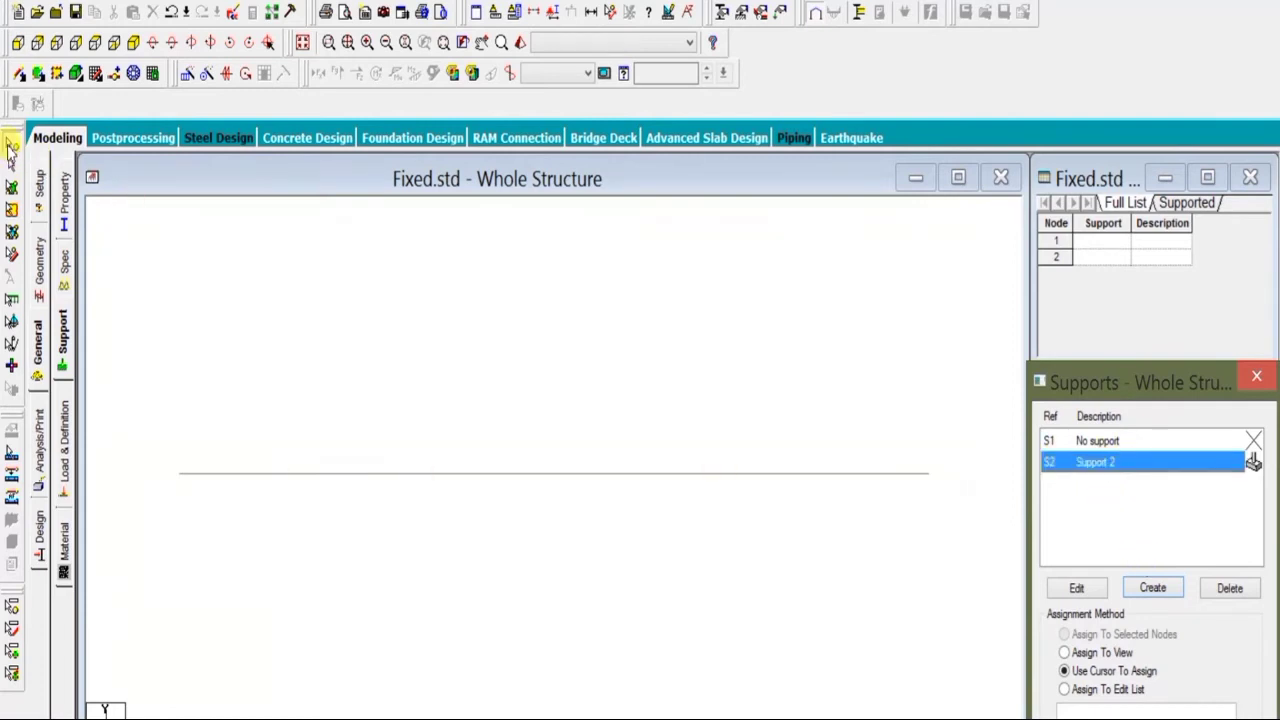
left_click(10, 145)
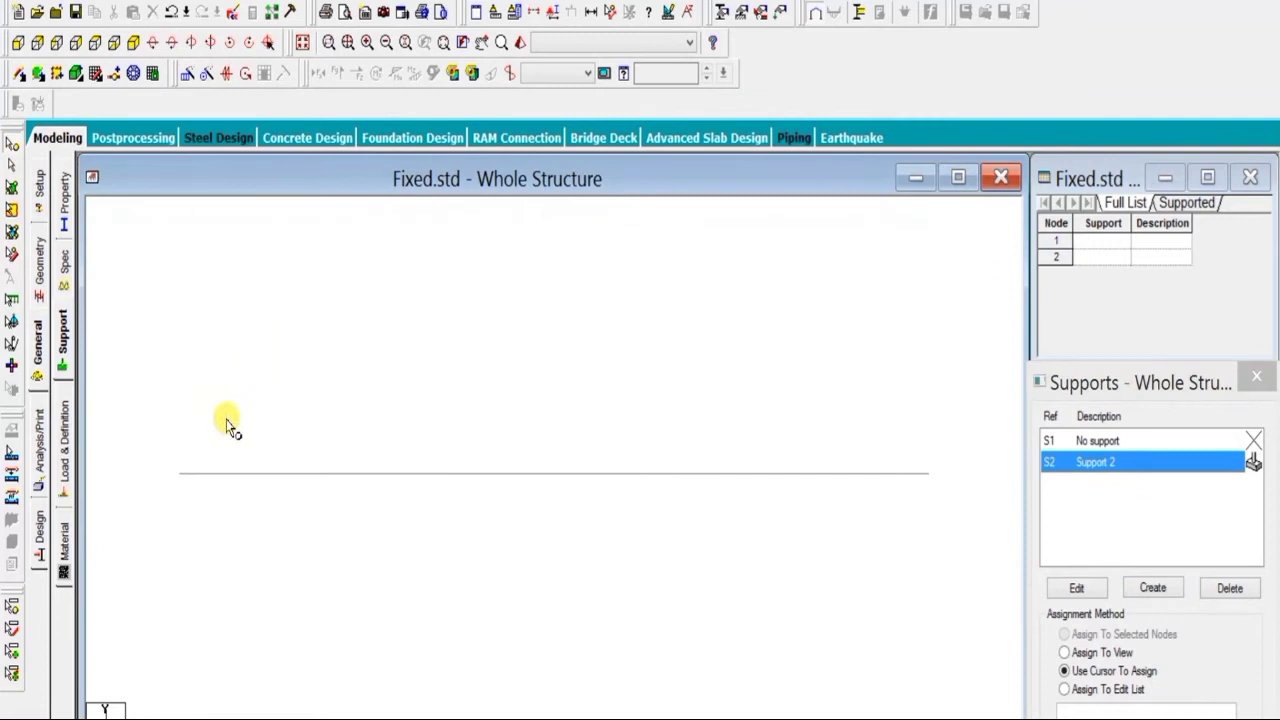
left_click_drag(157, 423, 972, 540)
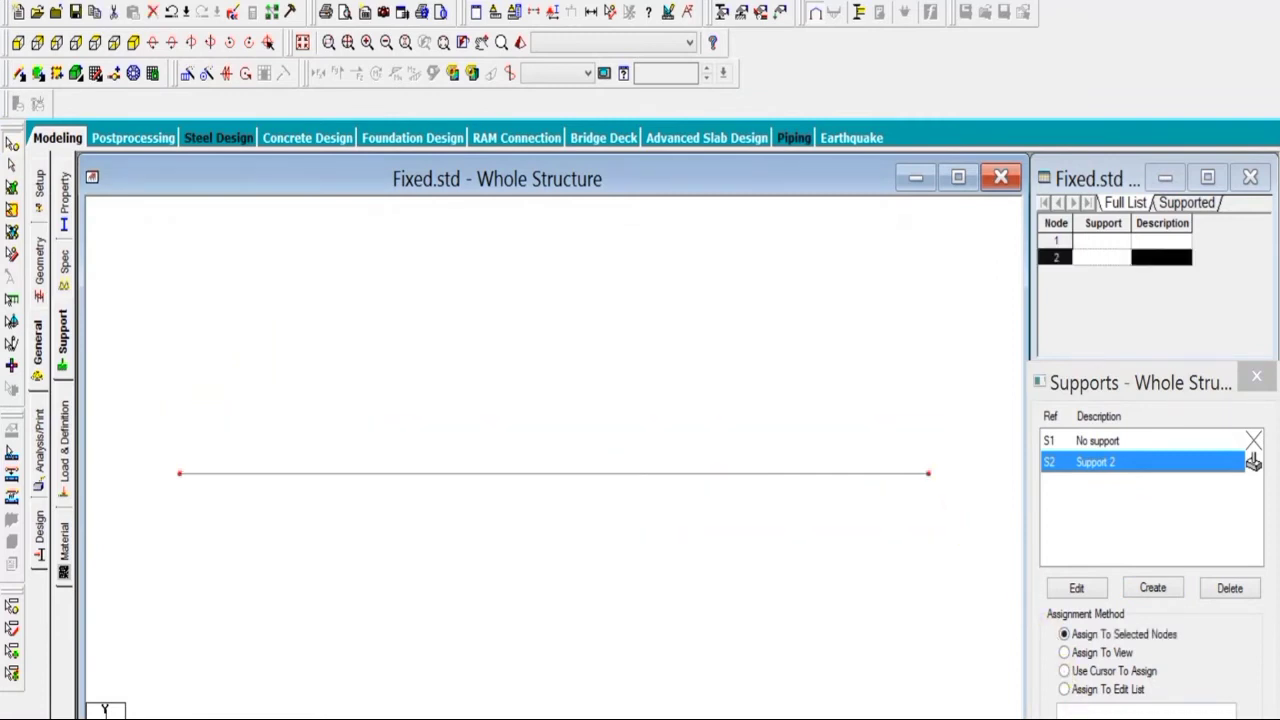
left_click(1097, 714)
left_click(1146, 620)
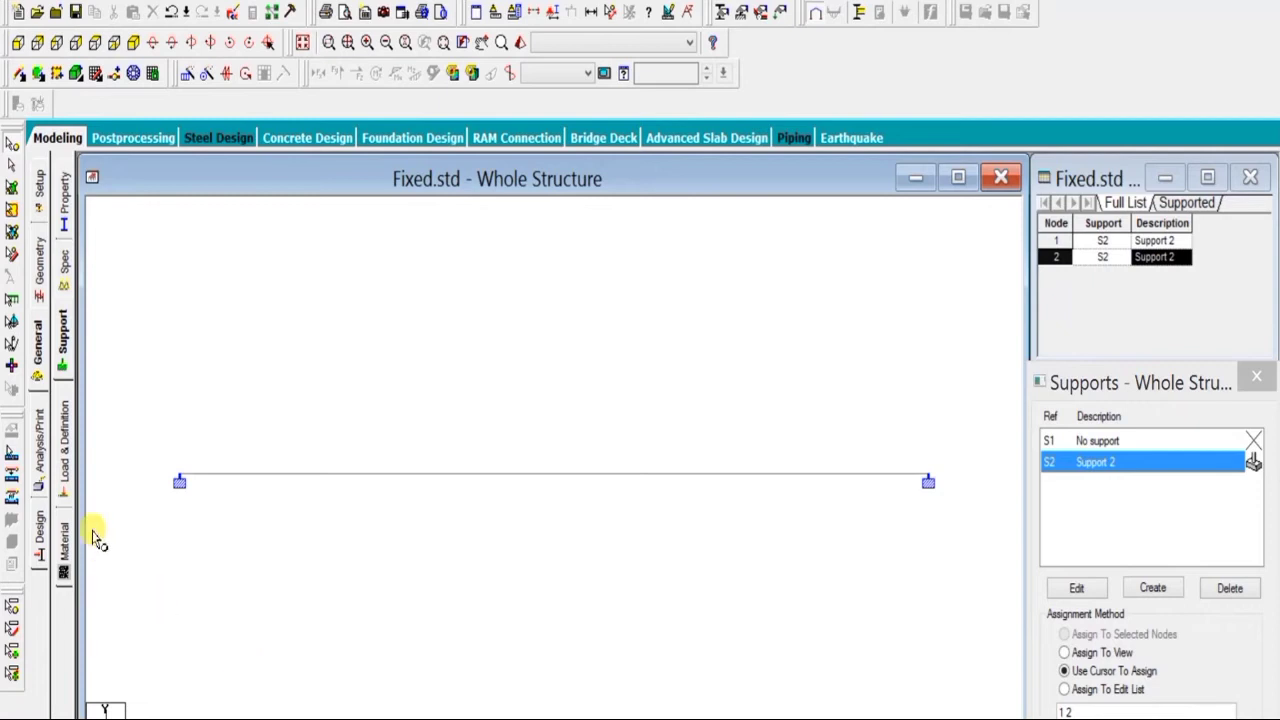
- Create primary load case 1 with the Dead loading type and the title "Dead load"
left_click(66, 475)
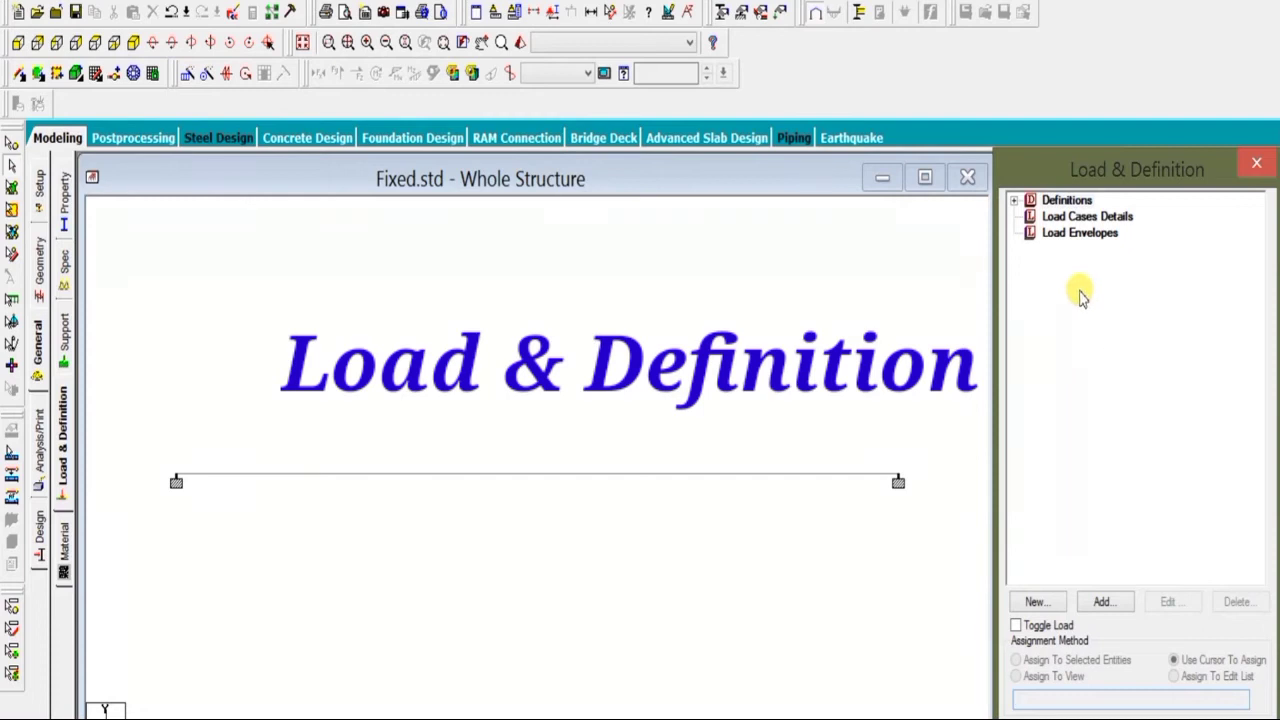
left_click_drag(1135, 166, 1115, 135)
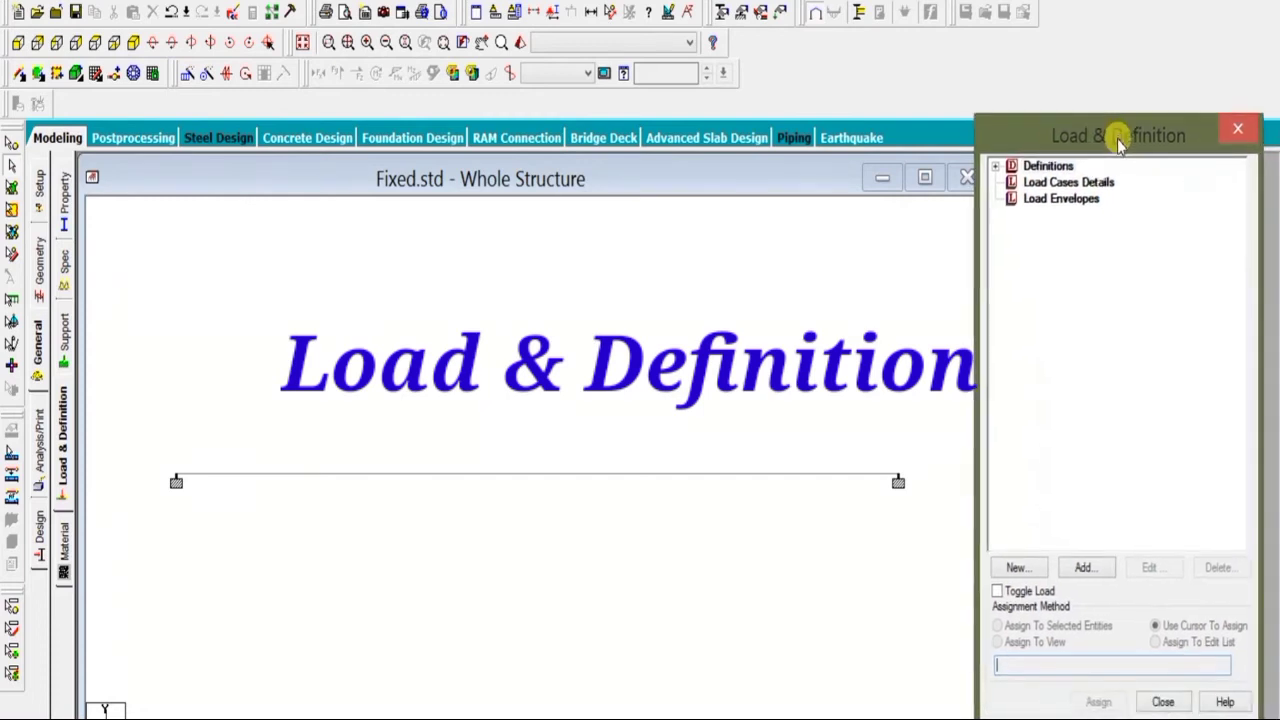
left_click(1068, 182)
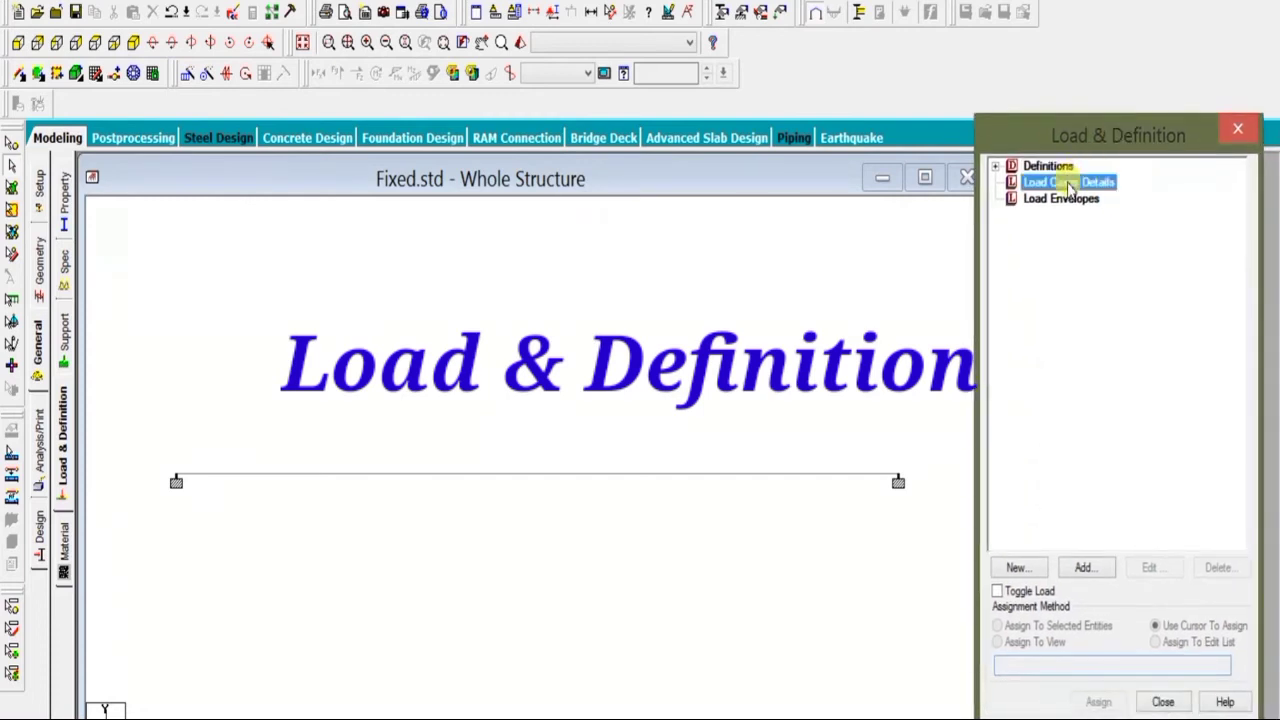
left_click(1085, 568)
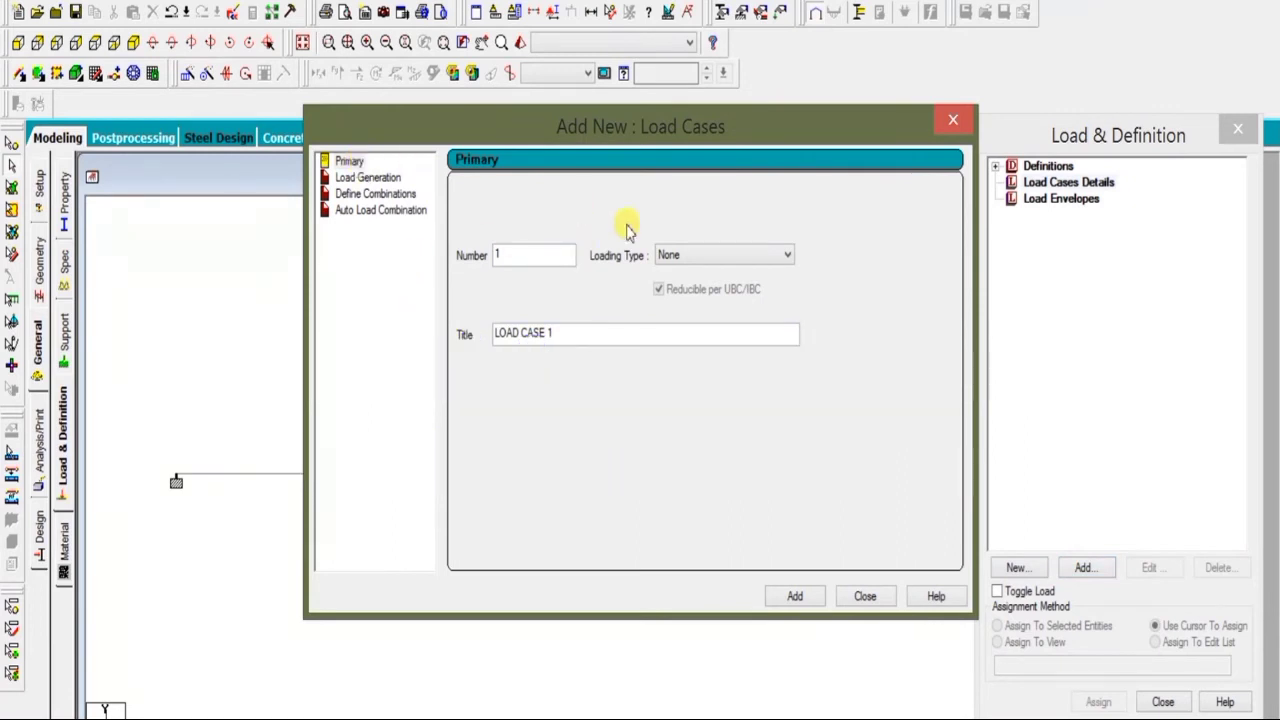
left_click(686, 256)
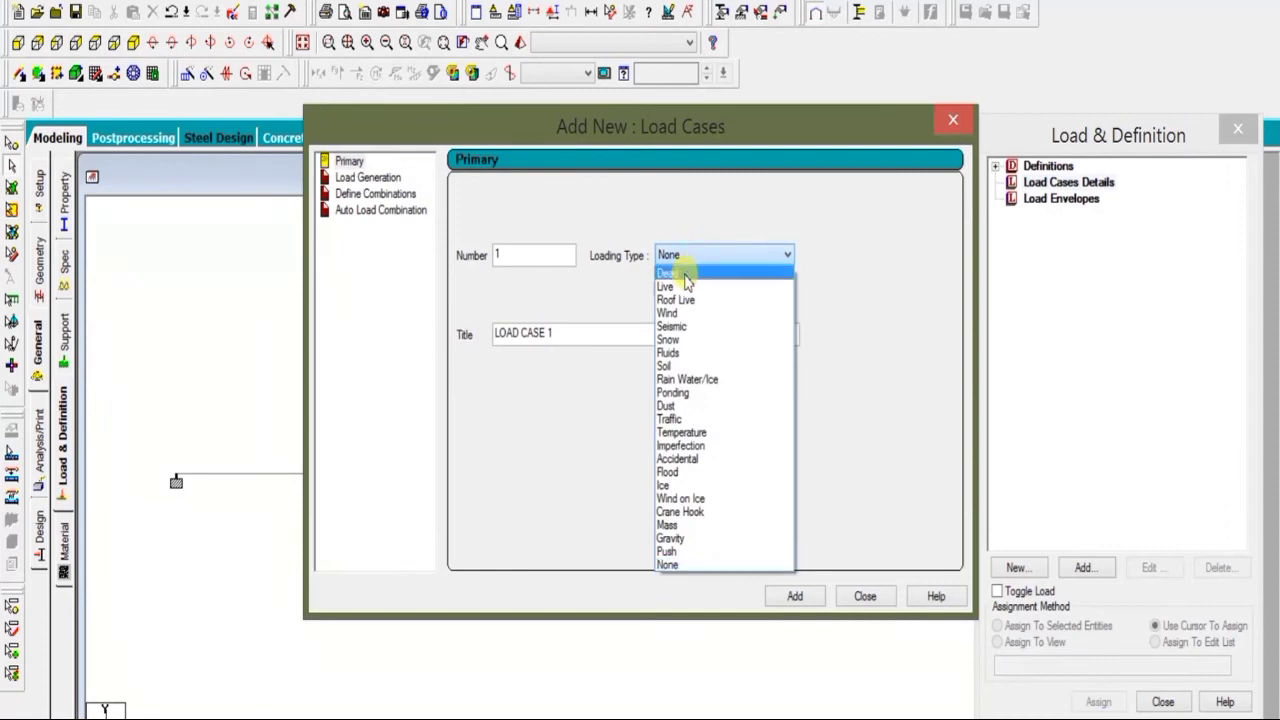
left_click(686, 275)
left_click_drag(558, 332, 457, 330)
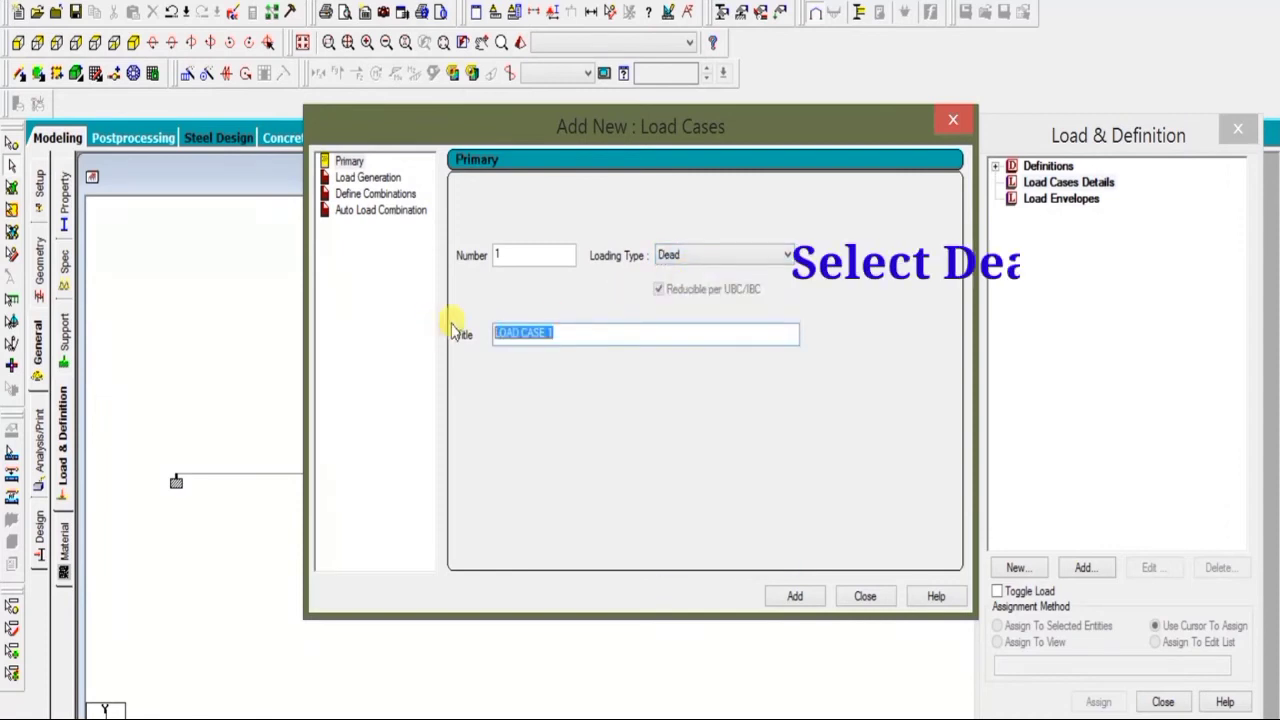
type("Dead")
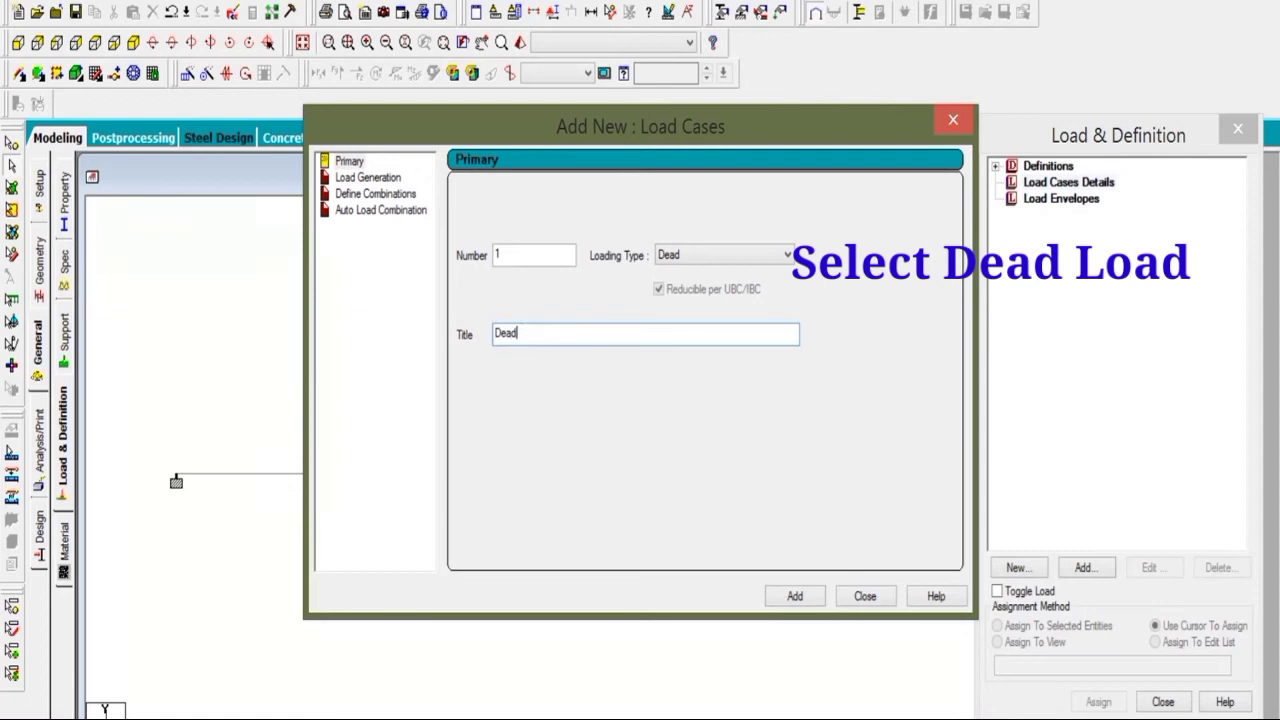
type(" load")
left_click(795, 597)
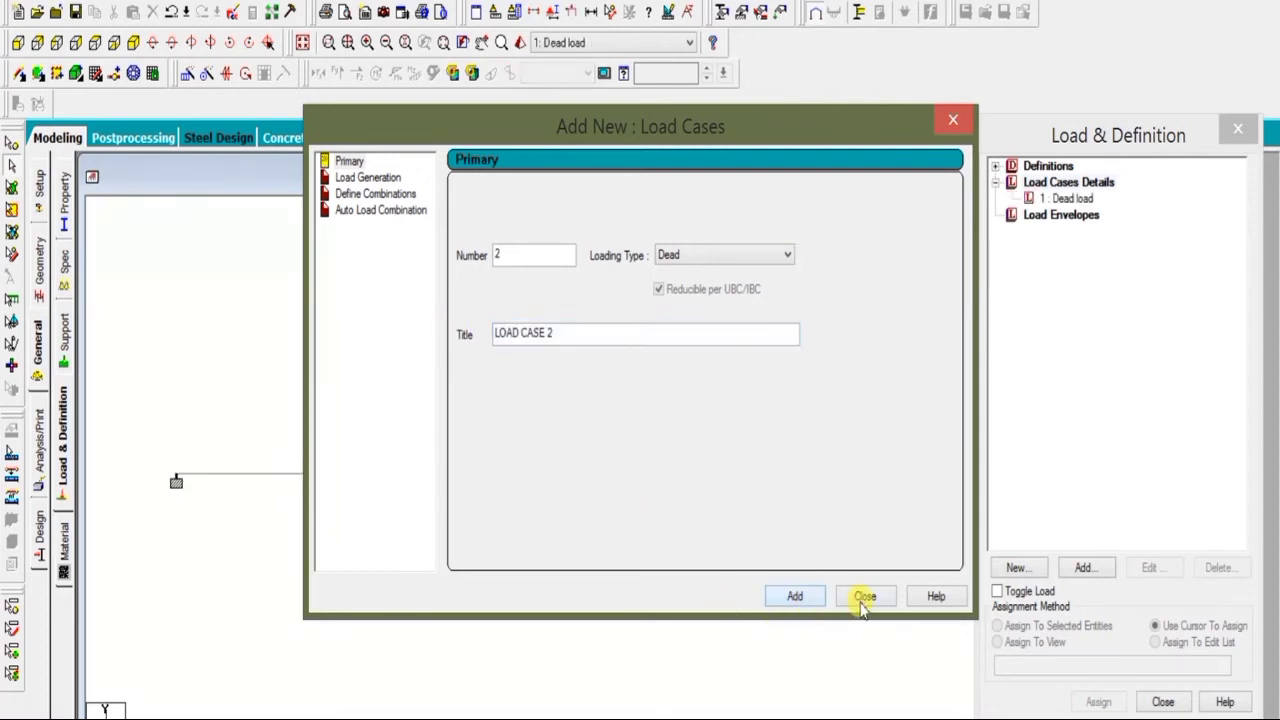
left_click(864, 596)
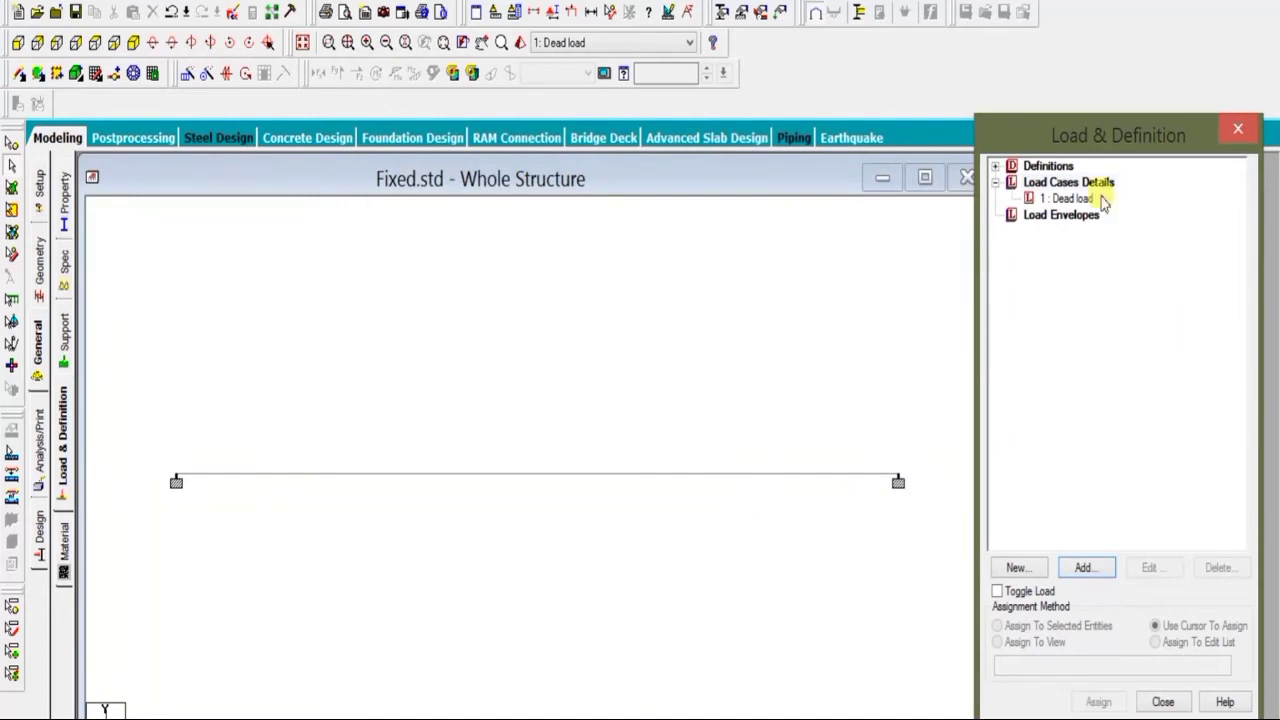
- Open the Uniform Force member load definition for the Dead load case and clear its W1 value
left_click(1067, 200)
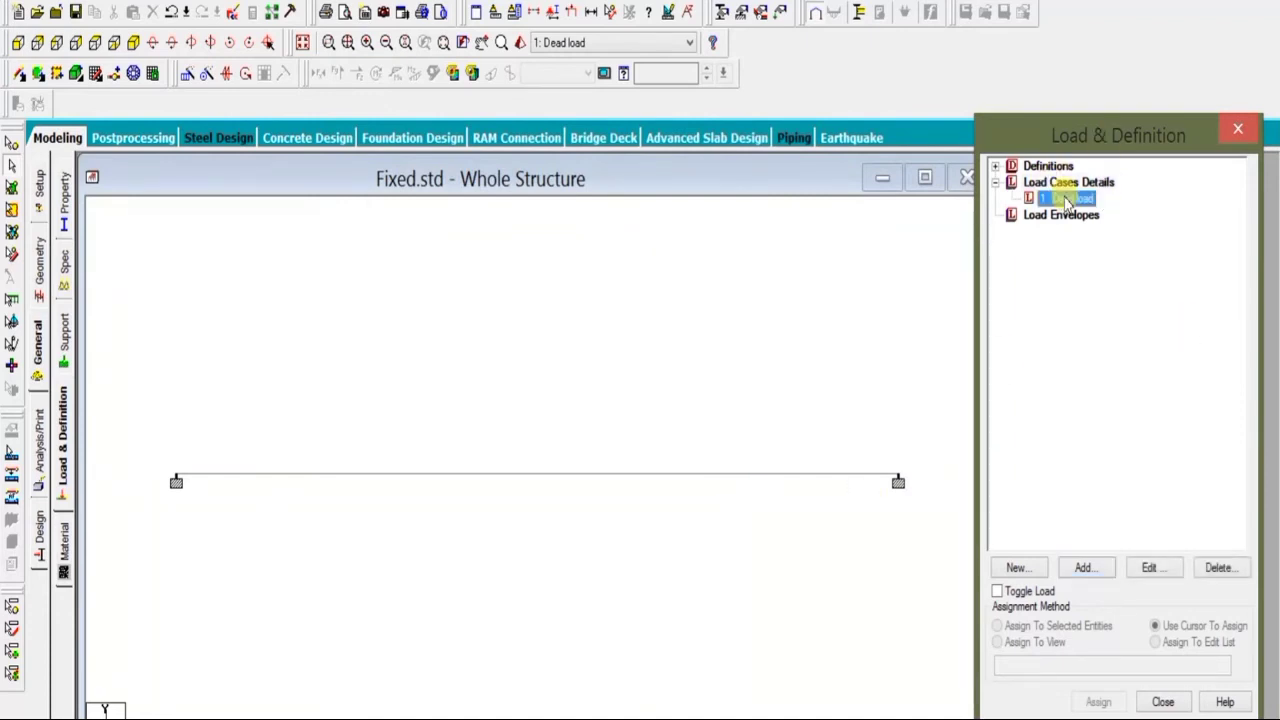
left_click(1084, 567)
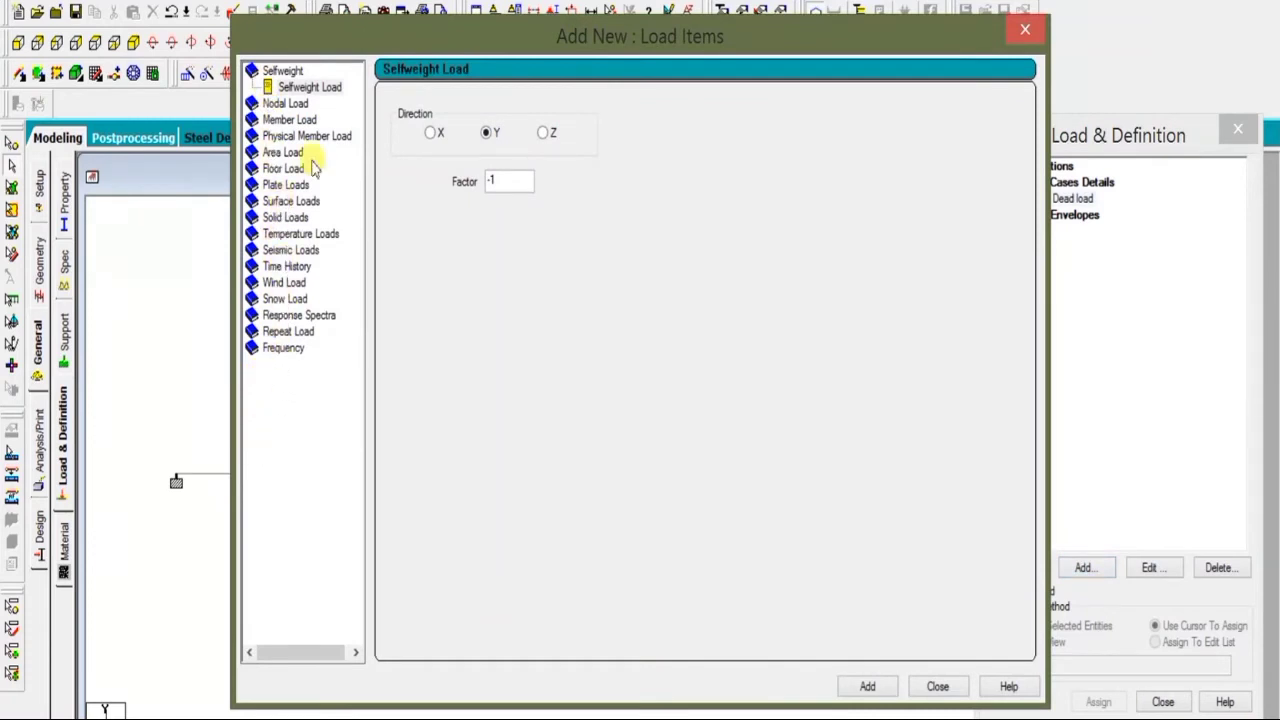
left_click(306, 120)
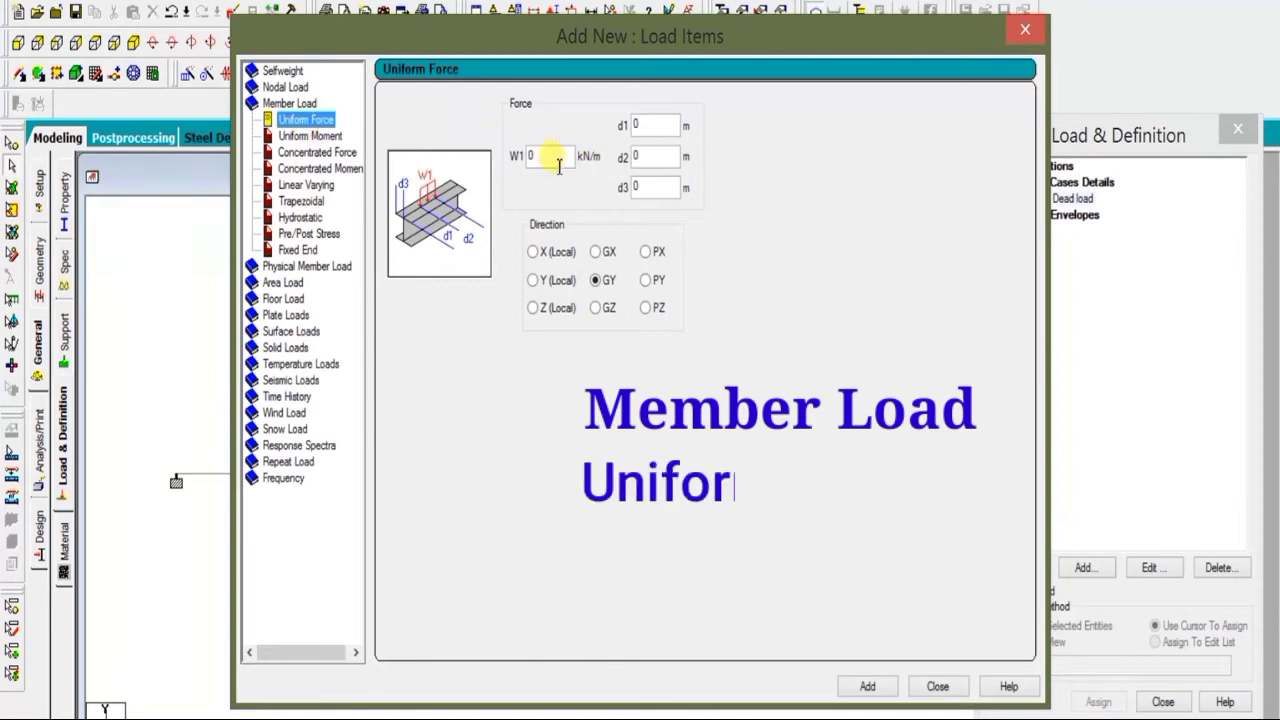
left_click(527, 158)
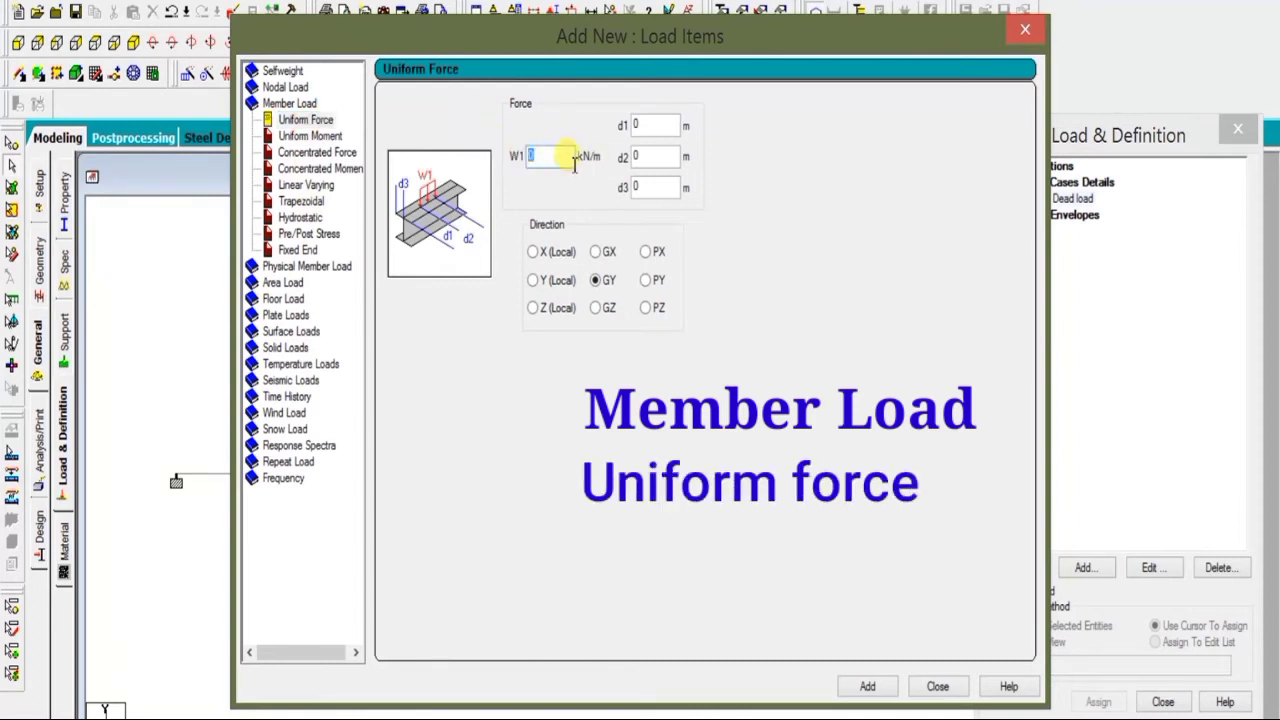
left_click_drag(735, 40, 755, 10)
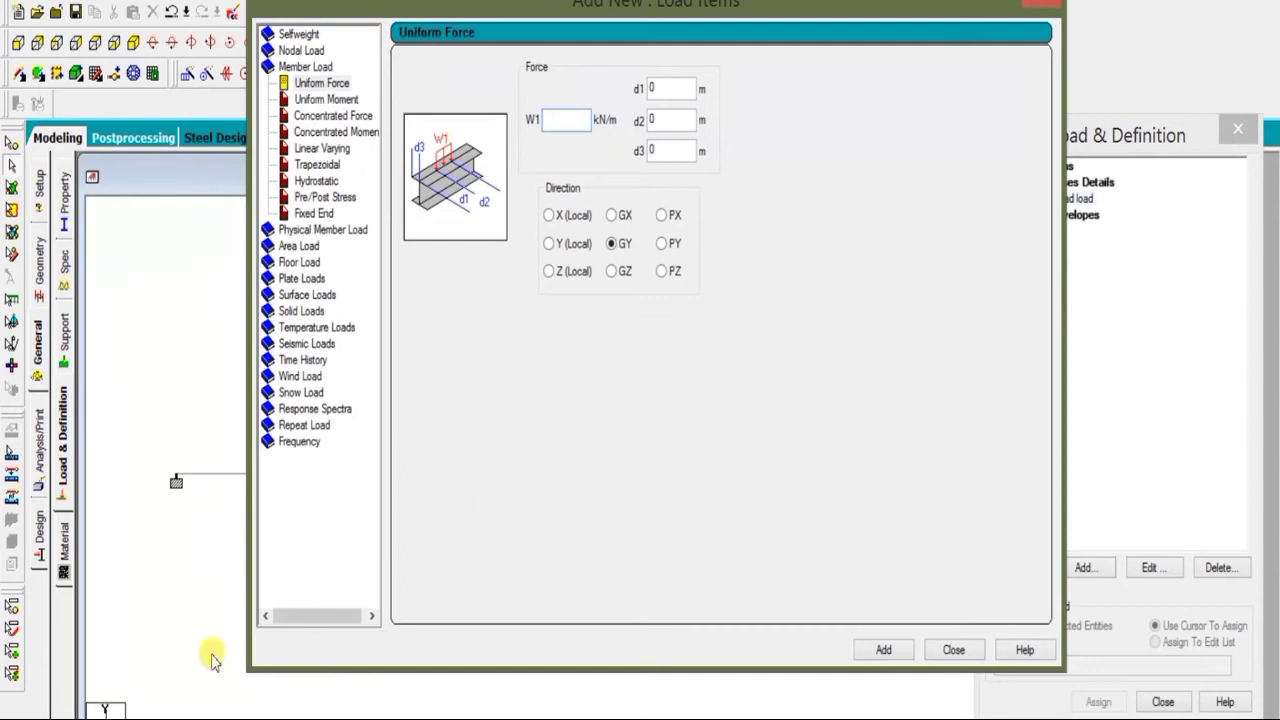
- Find the Windows Calculator through the system search and open it
key("super+x")
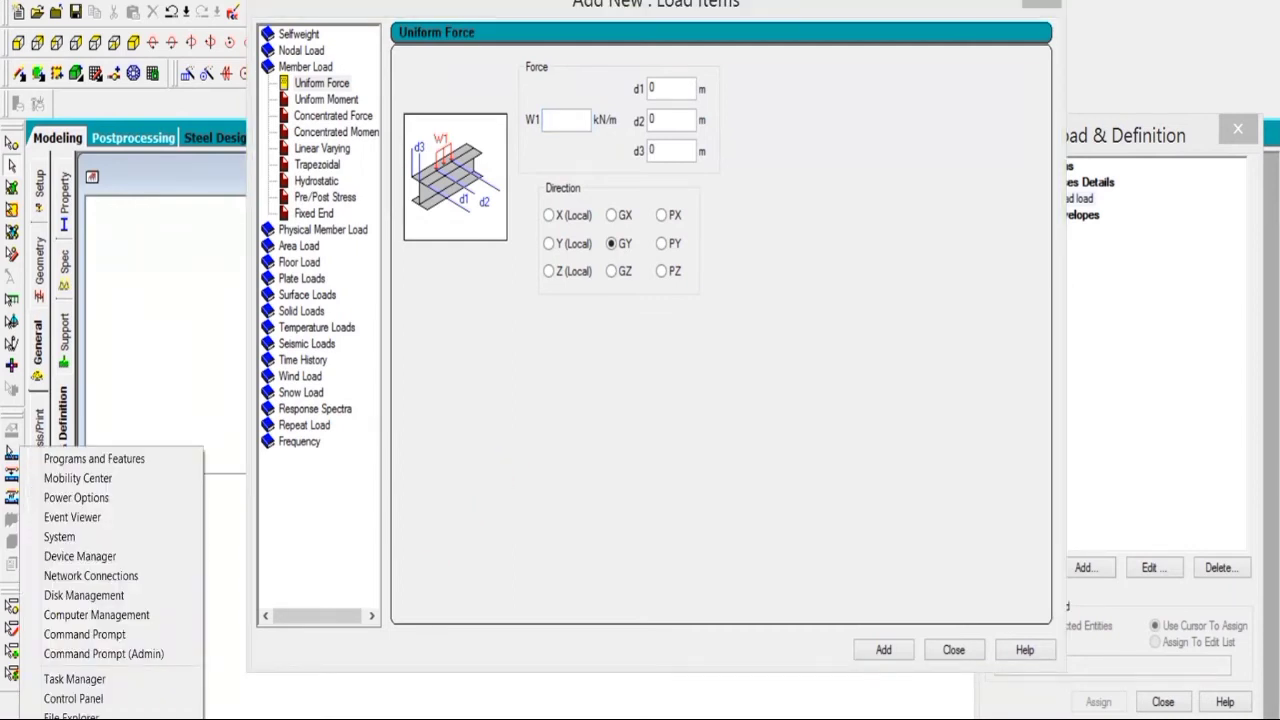
key("super+s")
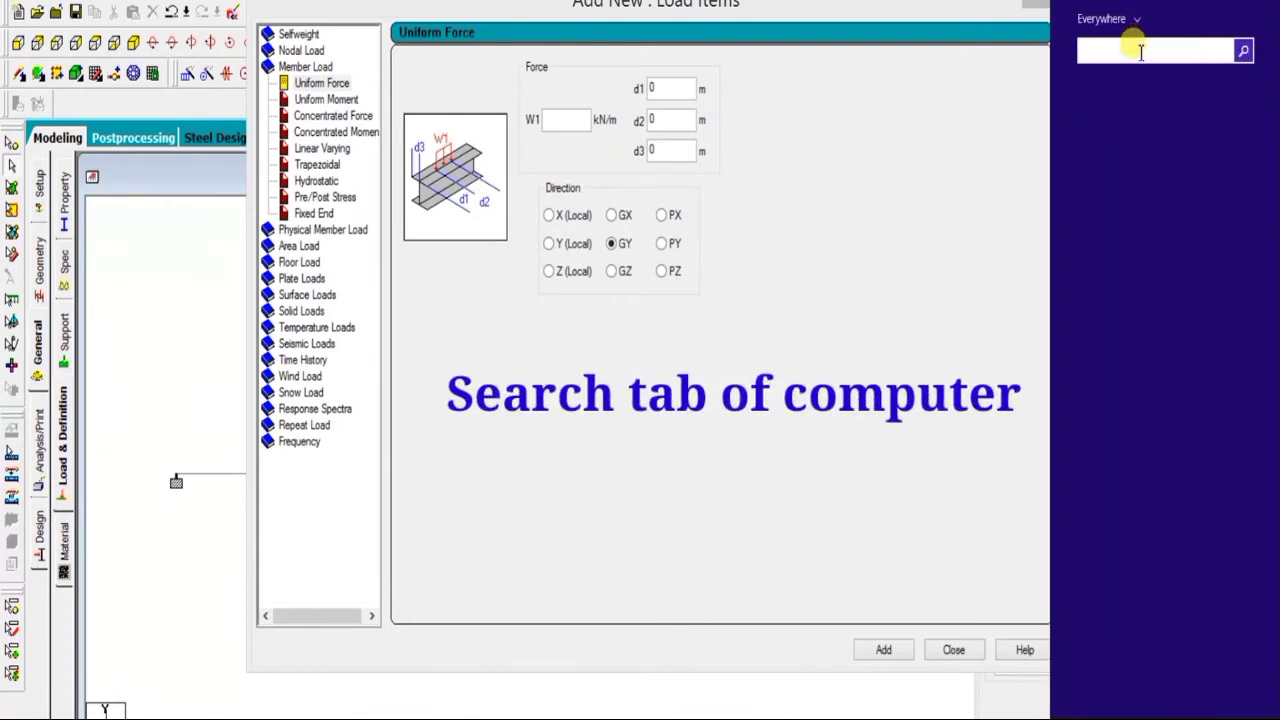
type("calculator")
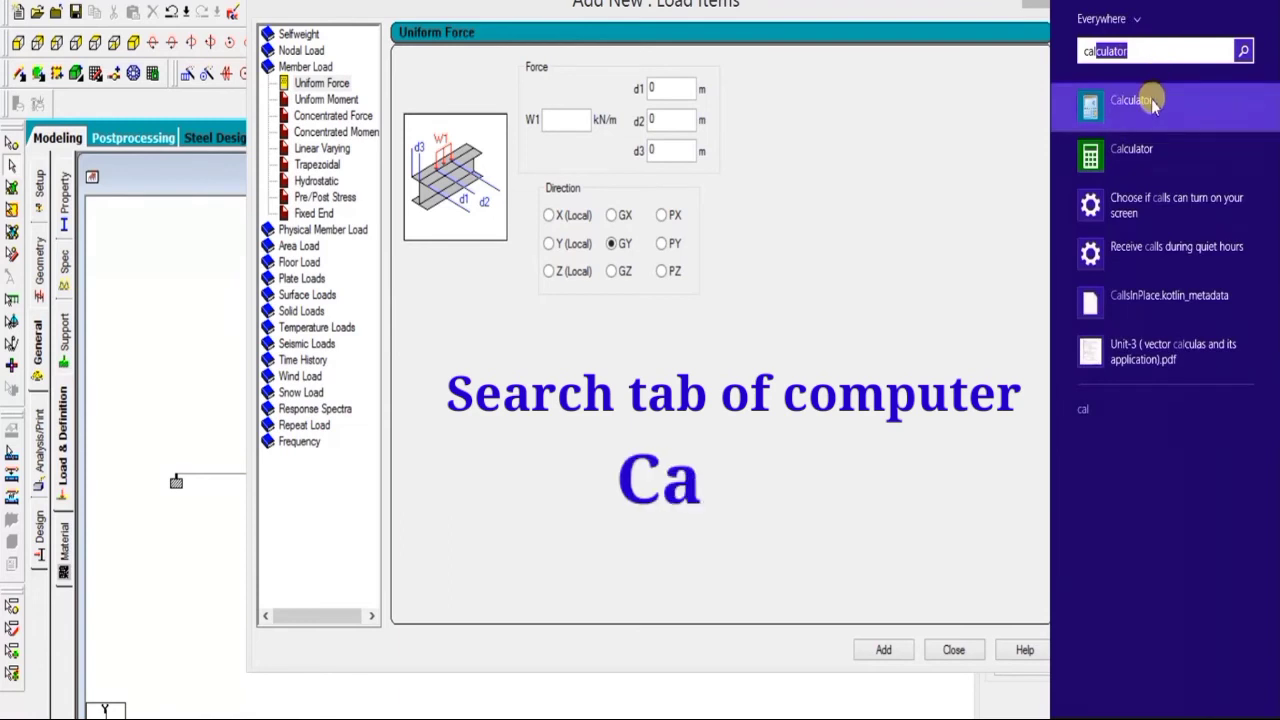
left_click(1157, 92)
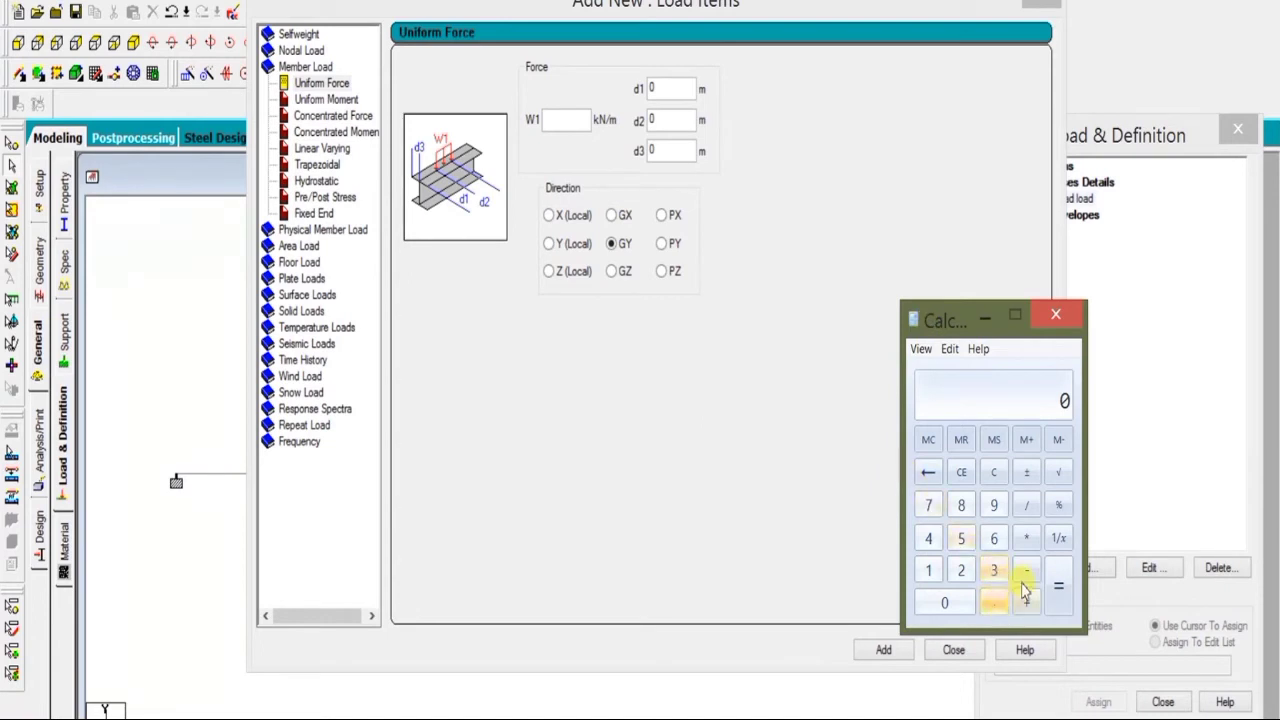
- Calculate the beam's self-weight per metre as 0.45 × 0.3 × 25, and close the Calculator
left_click(994, 604)
left_click(928, 537)
left_click(962, 540)
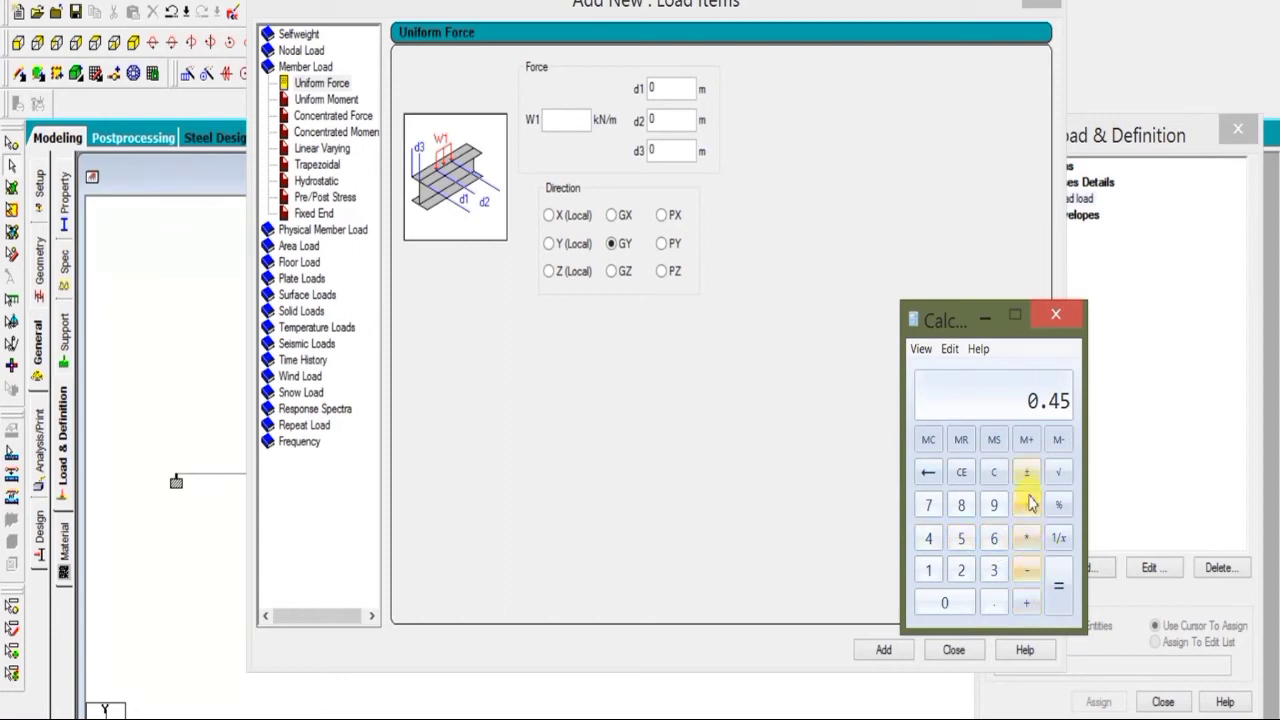
left_click(1026, 538)
left_click(992, 604)
left_click(994, 570)
left_click(1026, 538)
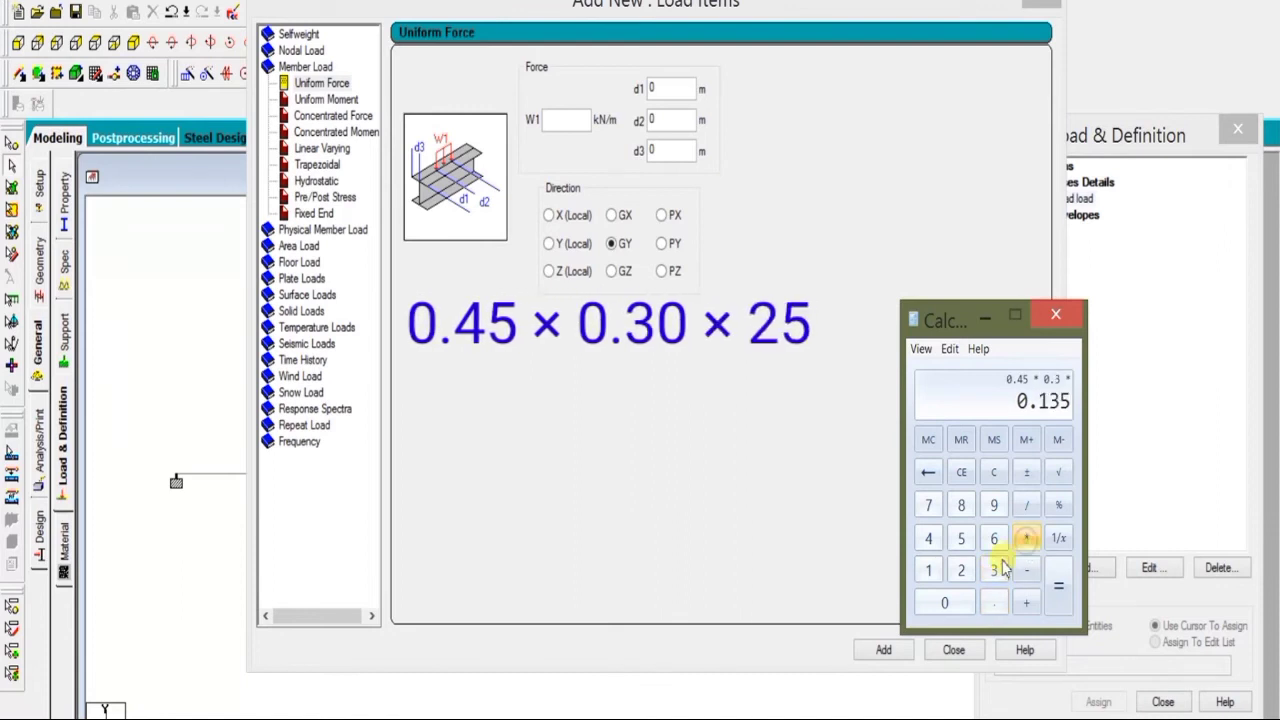
left_click(961, 570)
left_click(963, 540)
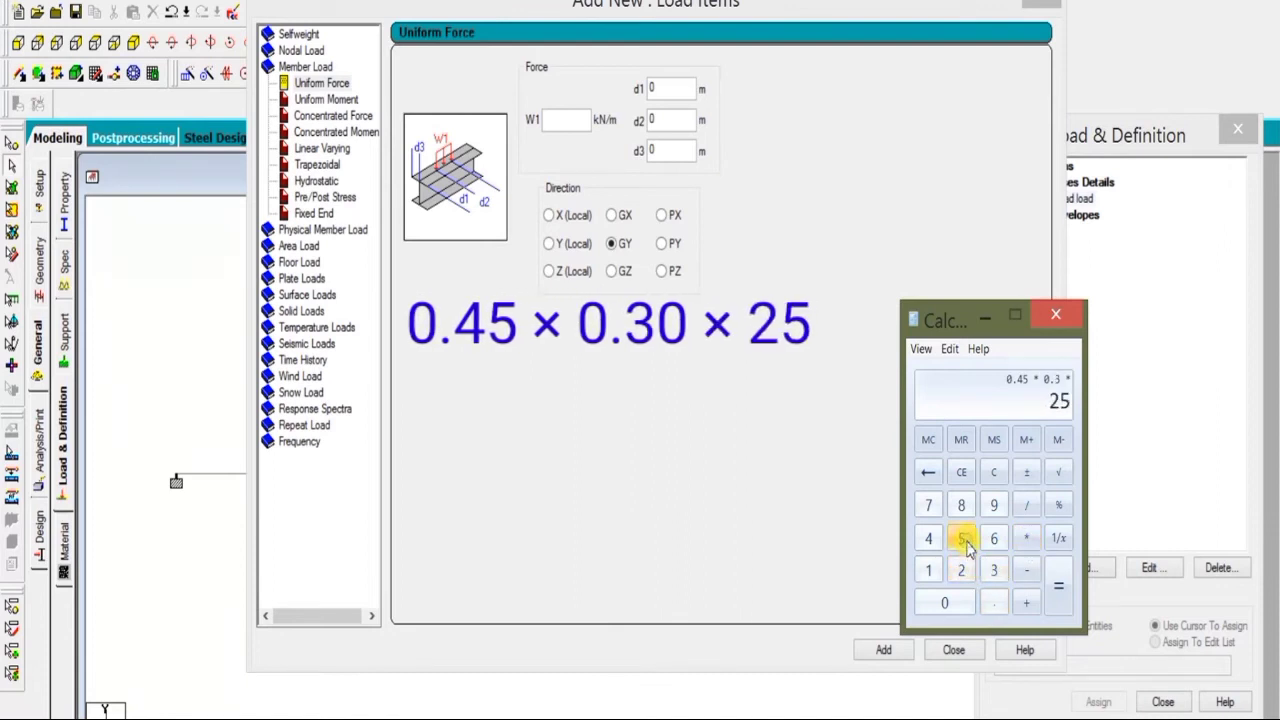
left_click(1060, 590)
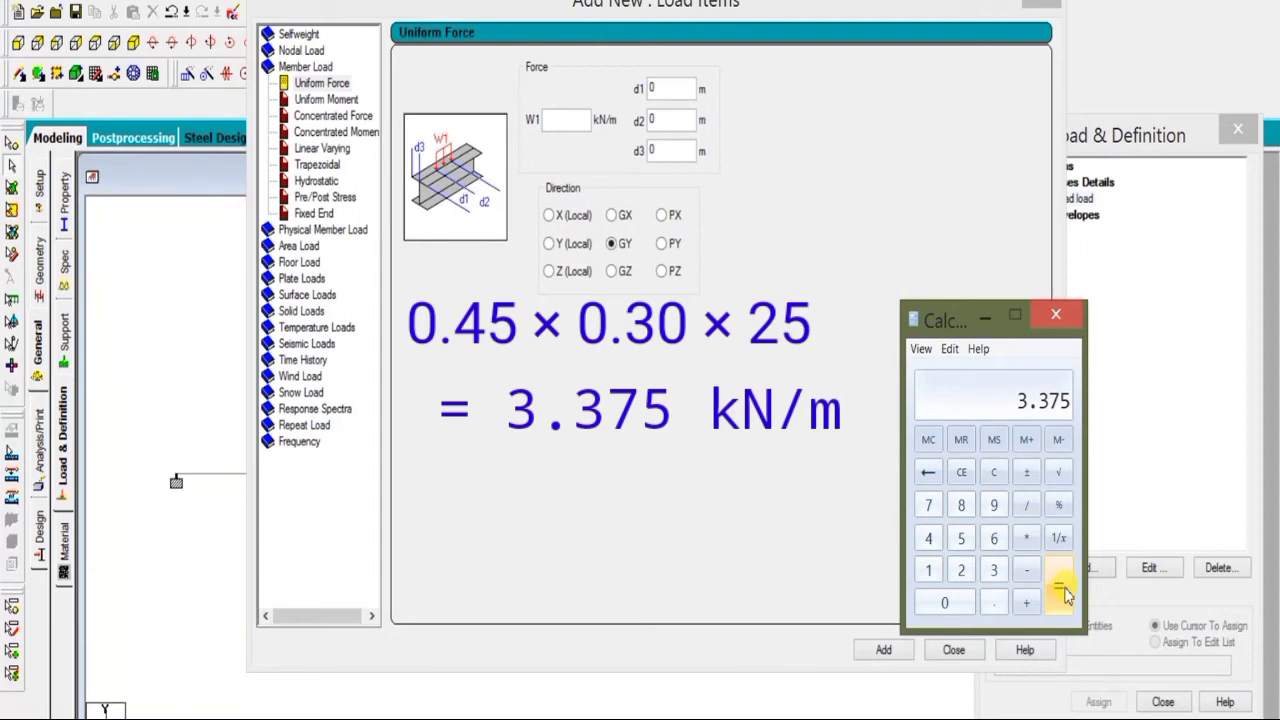
left_click(1060, 318)
- Add a uniform force of -3.375 kN/m in the GY direction to the Dead load case
left_click(563, 124)
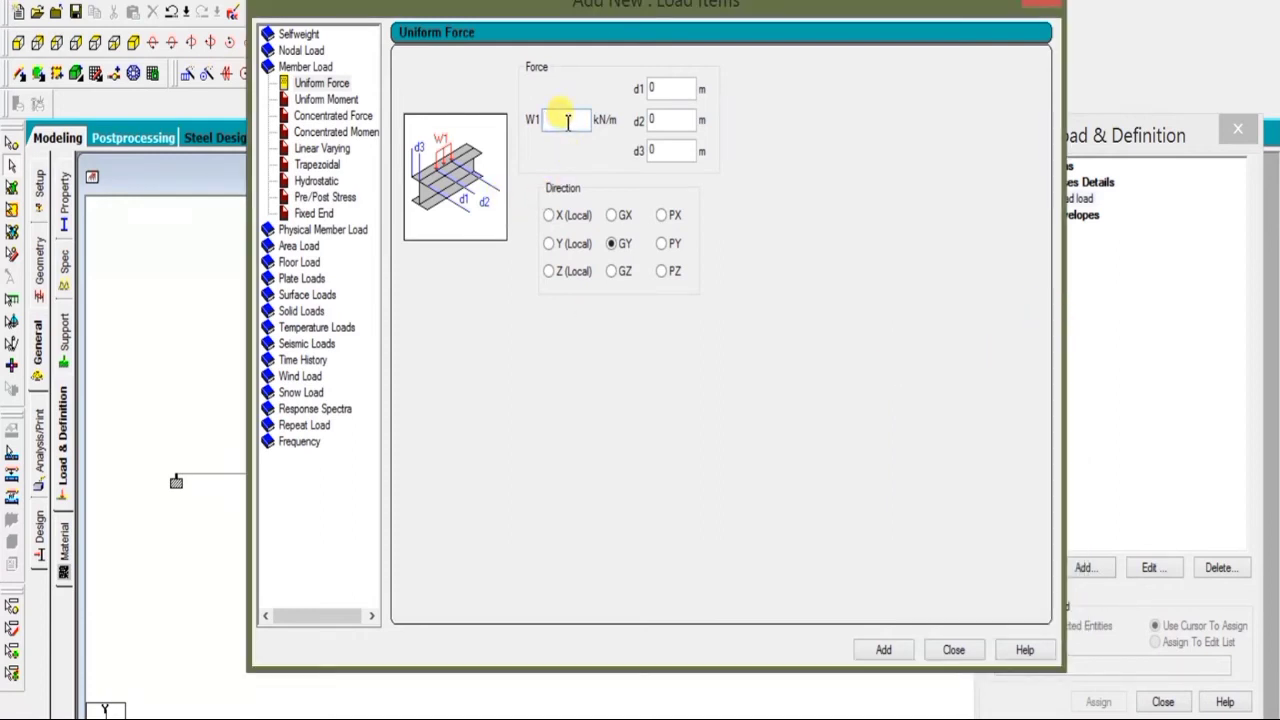
type("-3.375")
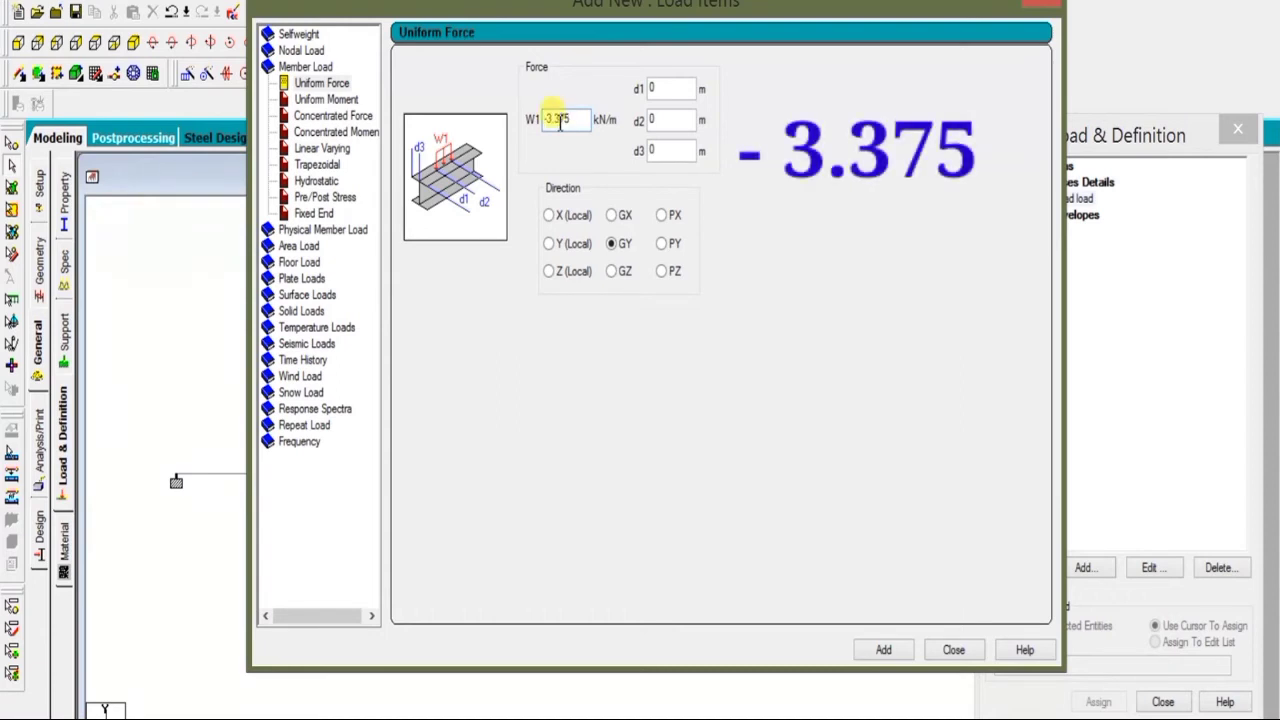
left_click(884, 651)
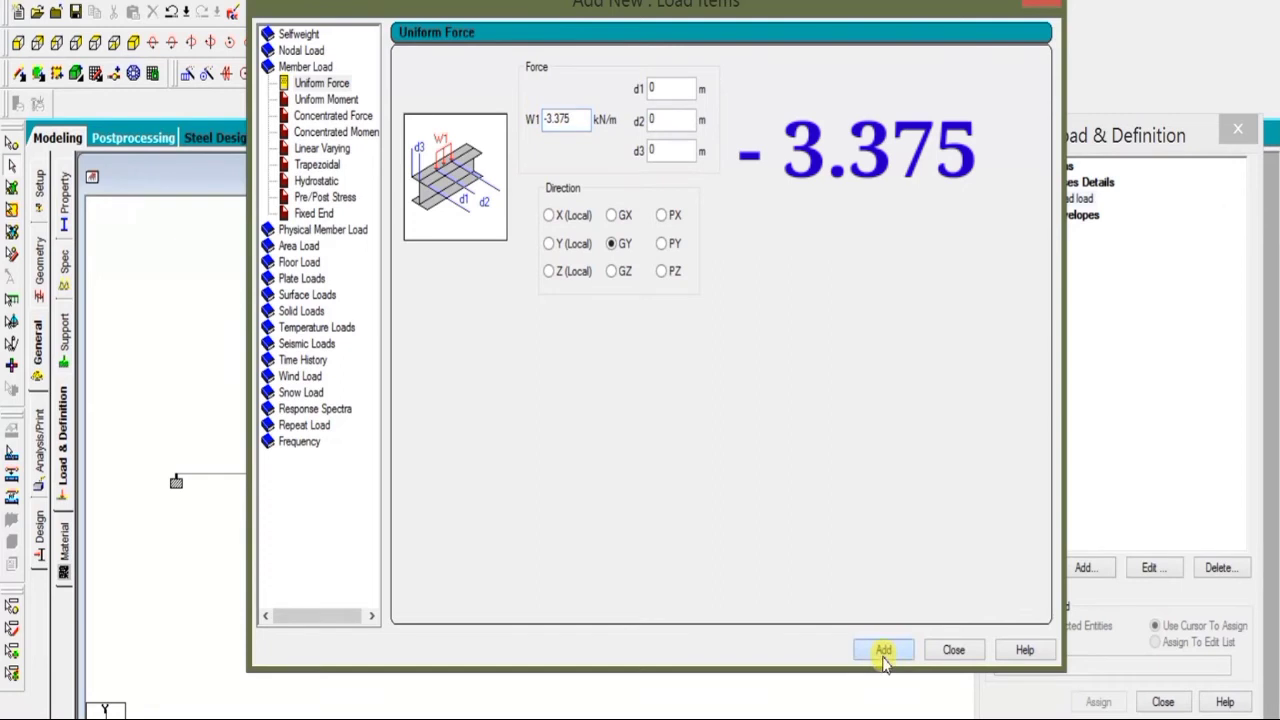
left_click(953, 650)
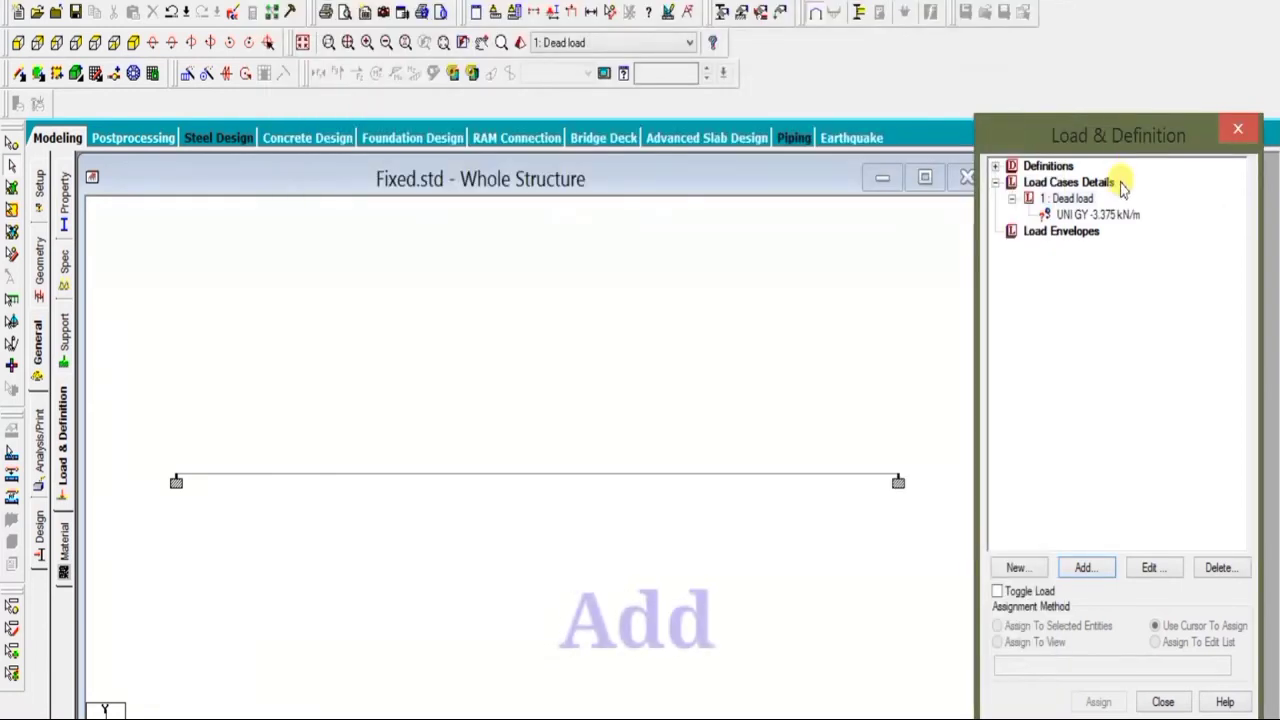
- Assign the UNI GY -3.375 kN/m load to the beam using the selected-beams method, then deselect the beam
left_click(1122, 216)
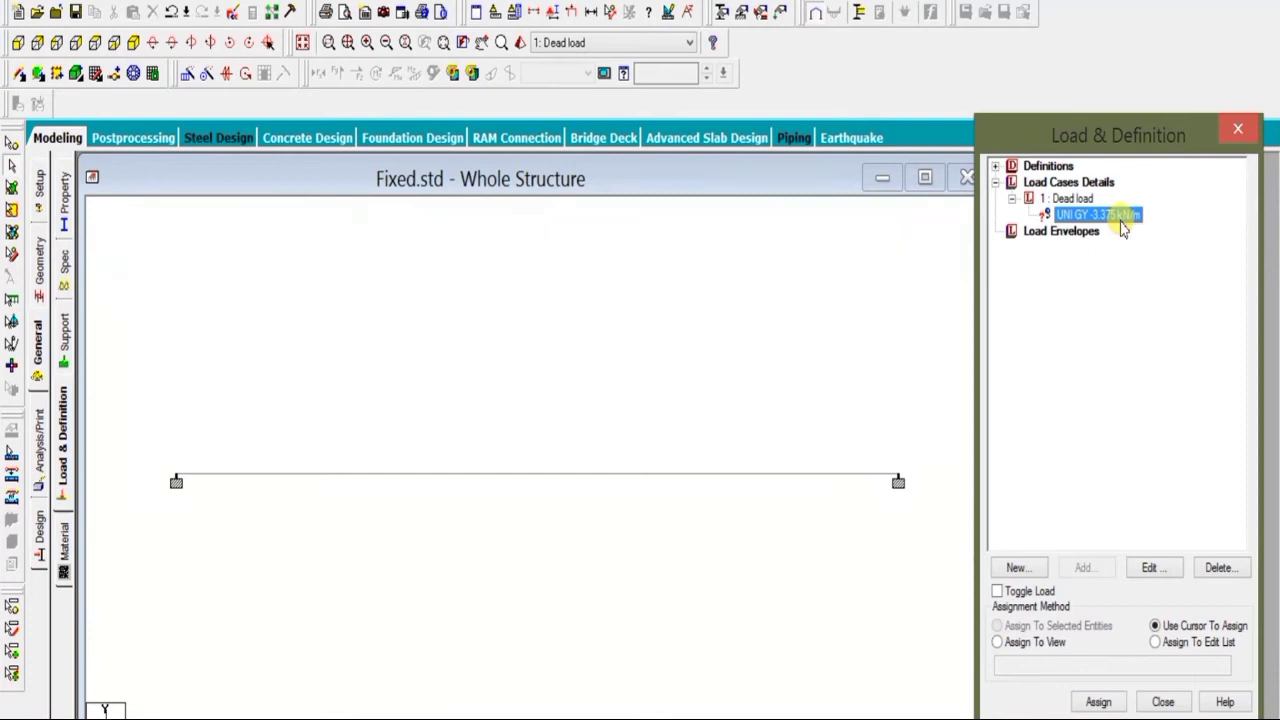
left_click(490, 477)
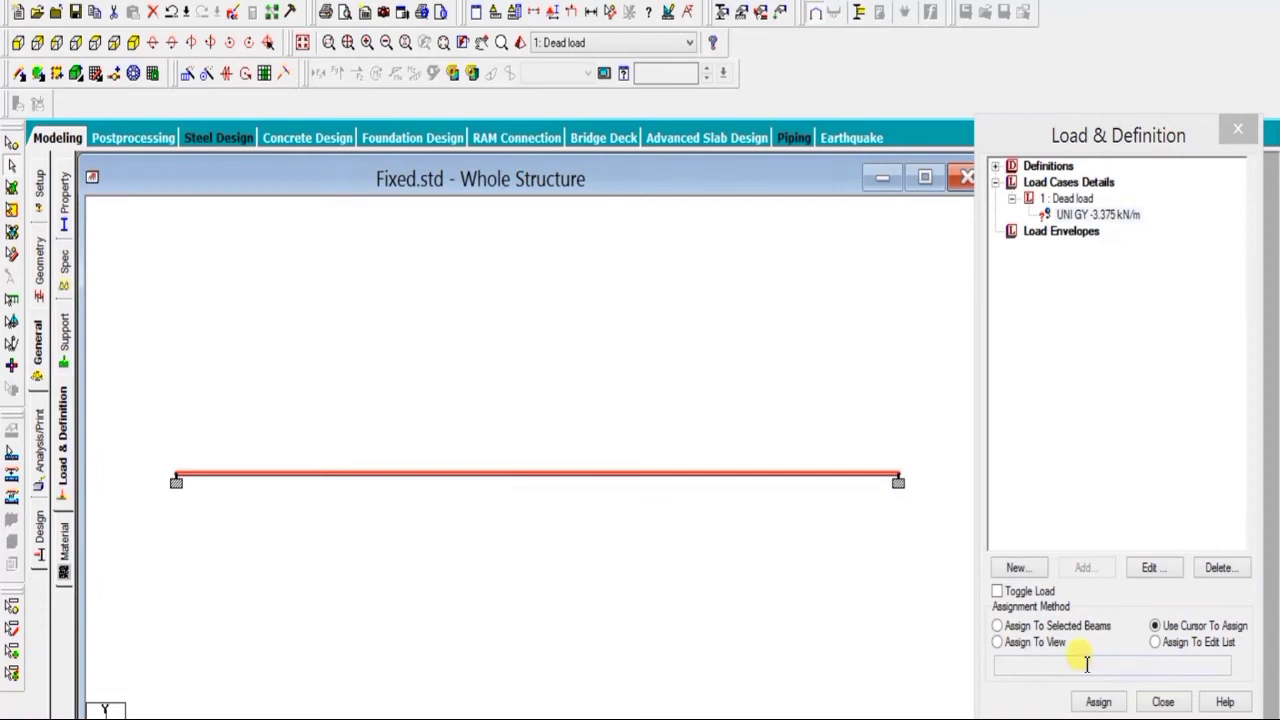
left_click(1030, 628)
left_click(1097, 702)
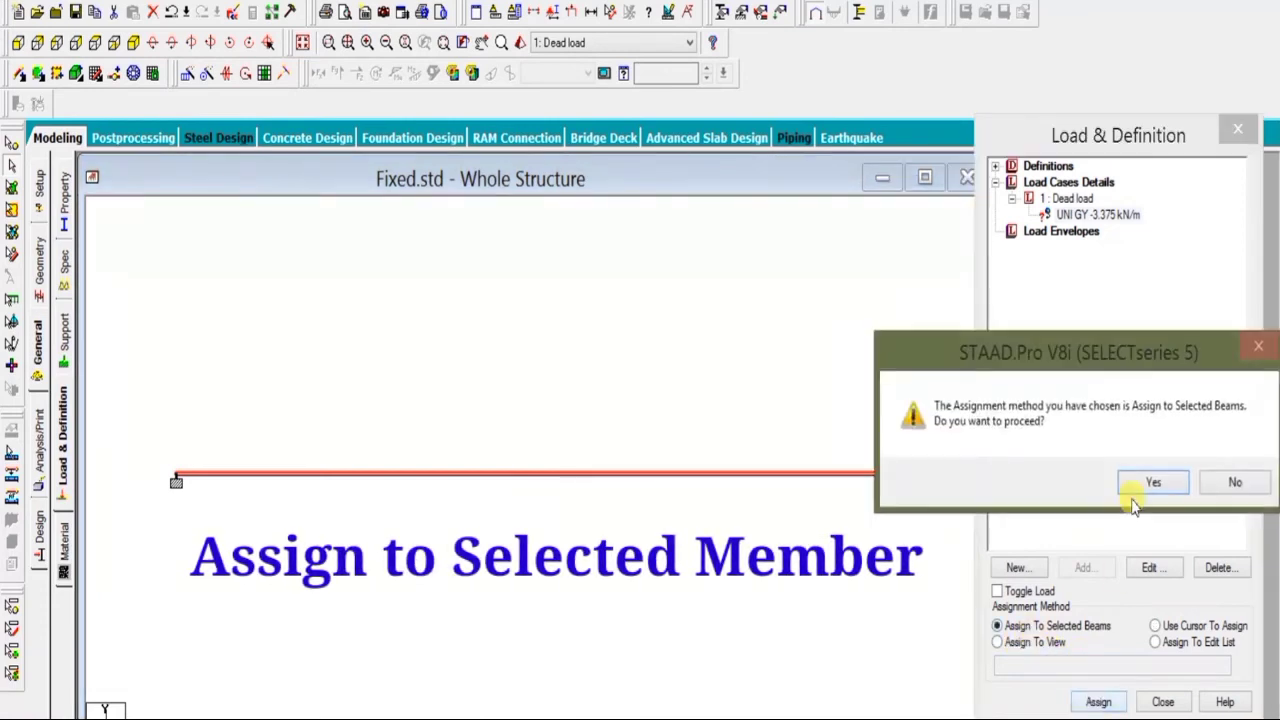
left_click(1150, 483)
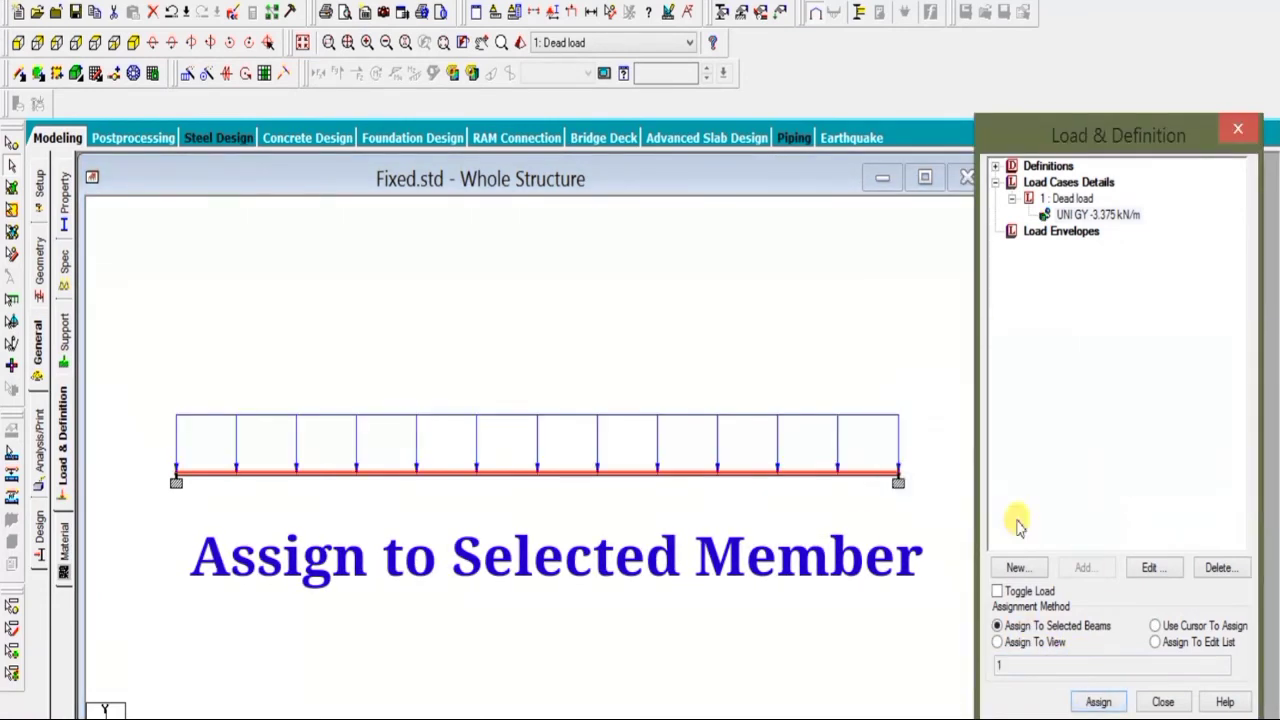
left_click(747, 545)
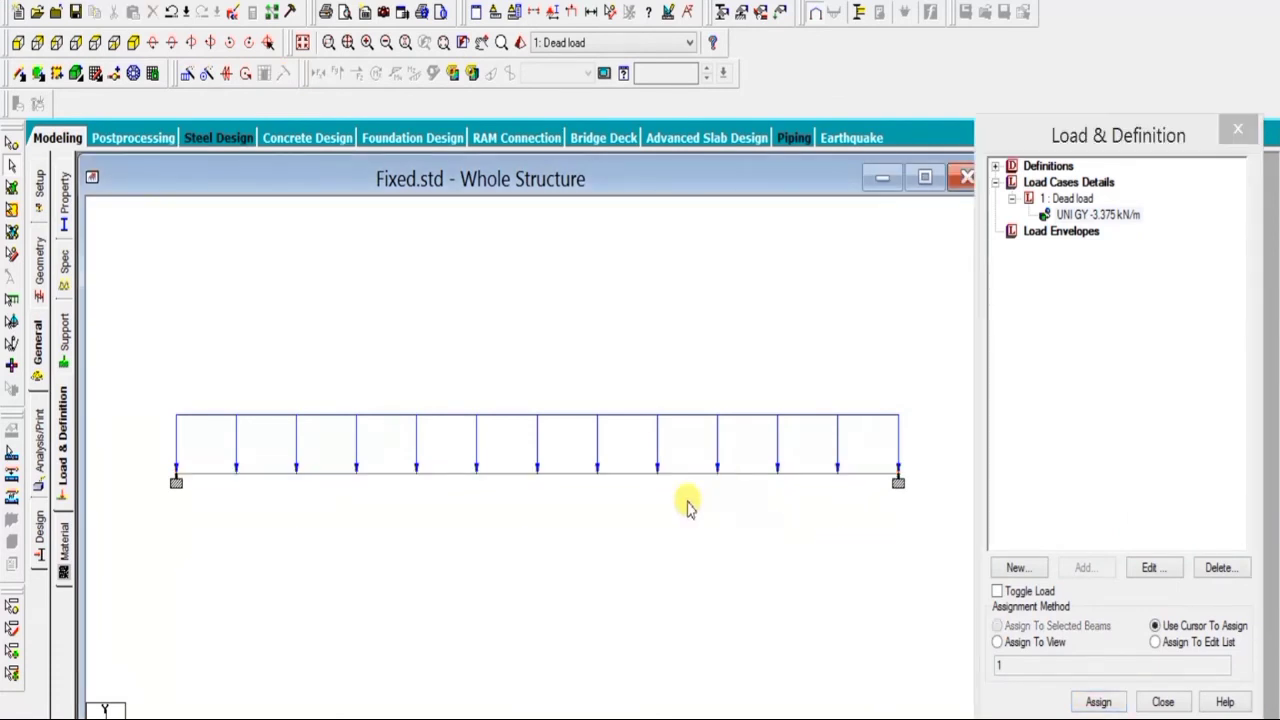
- Add a Perform Analysis command with the print option All
left_click(40, 465)
left_click(560, 430)
left_click(589, 593)
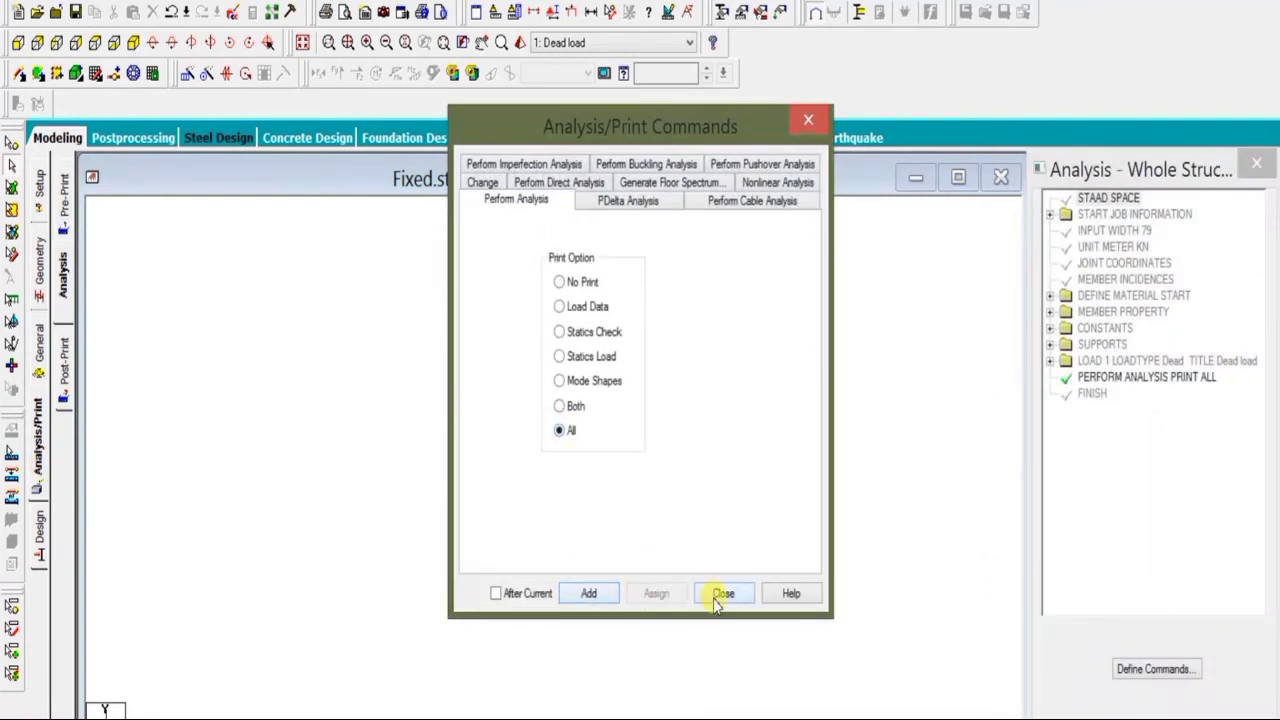
left_click(722, 593)
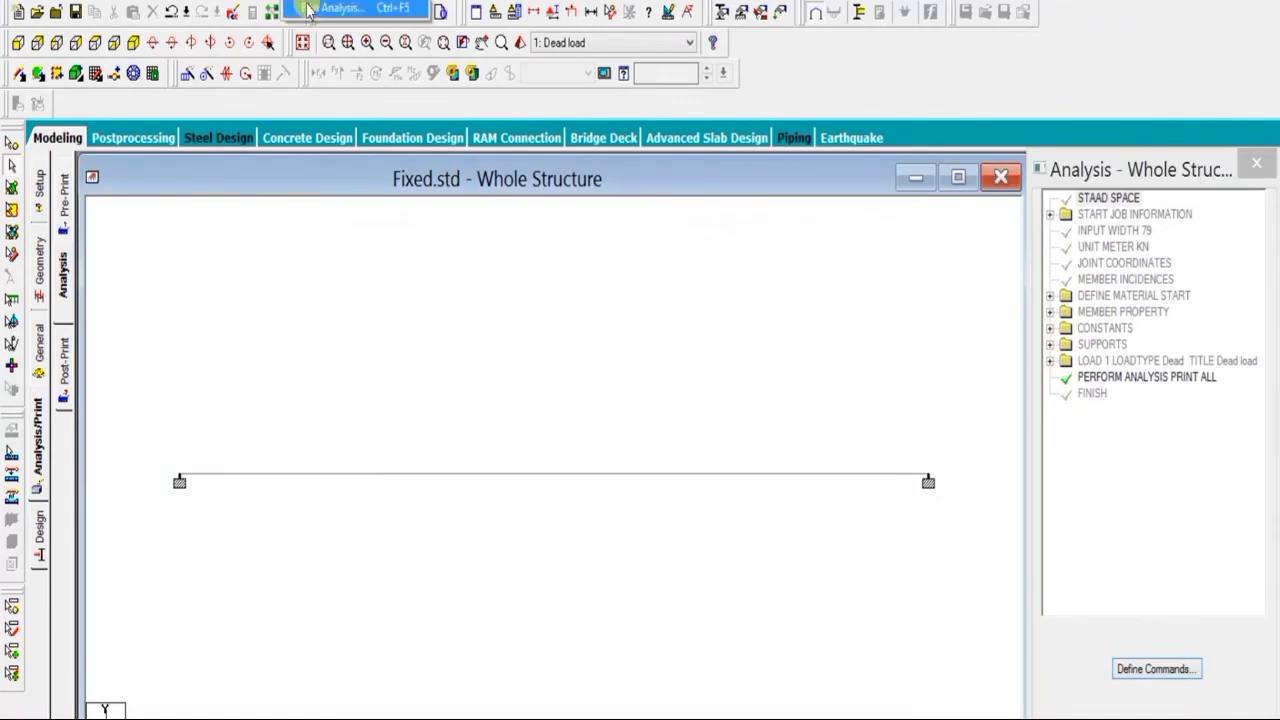
- Run the analysis and go to Post Processing Mode with the Dead load case selected for the results
left_click(308, 8)
left_click(545, 402)
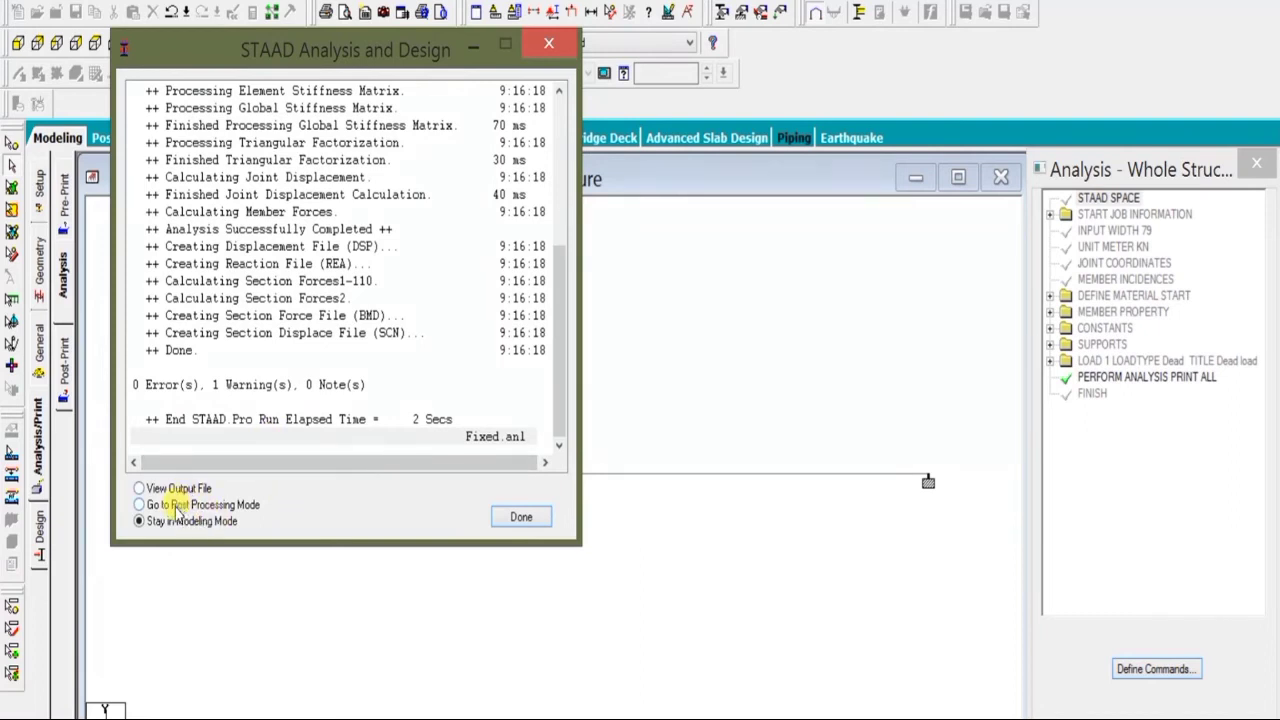
left_click(140, 508)
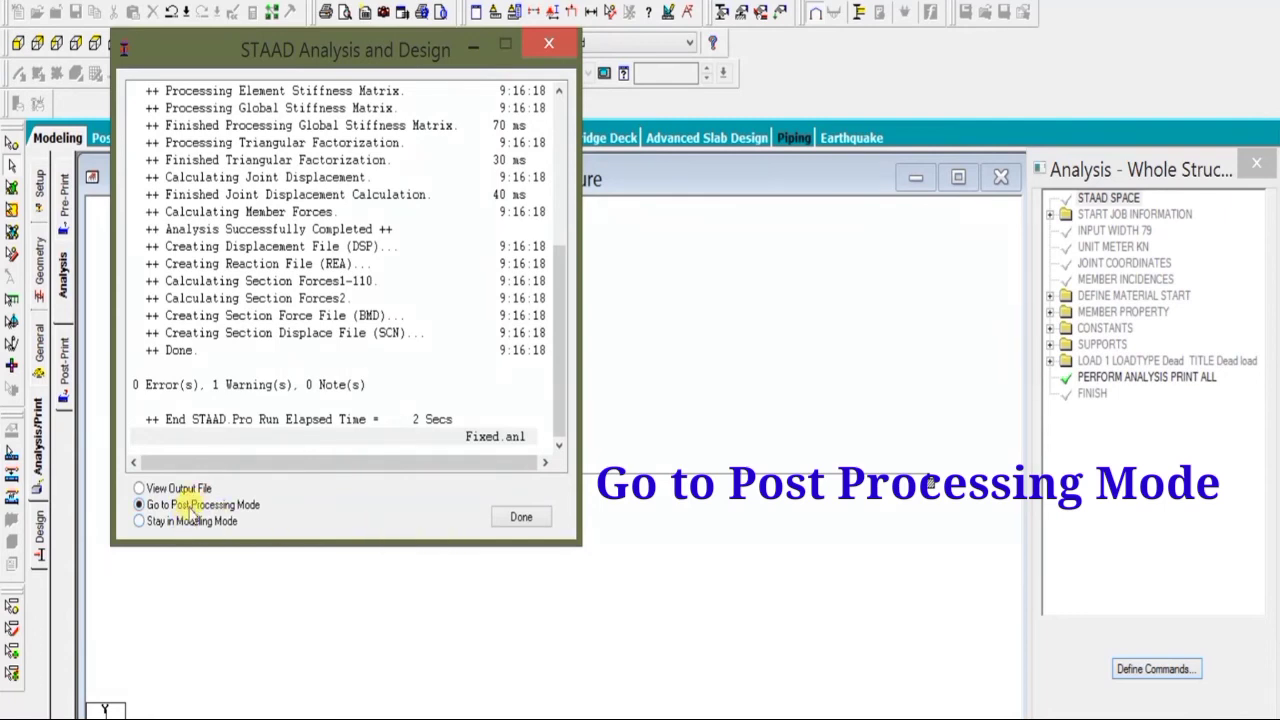
left_click(522, 518)
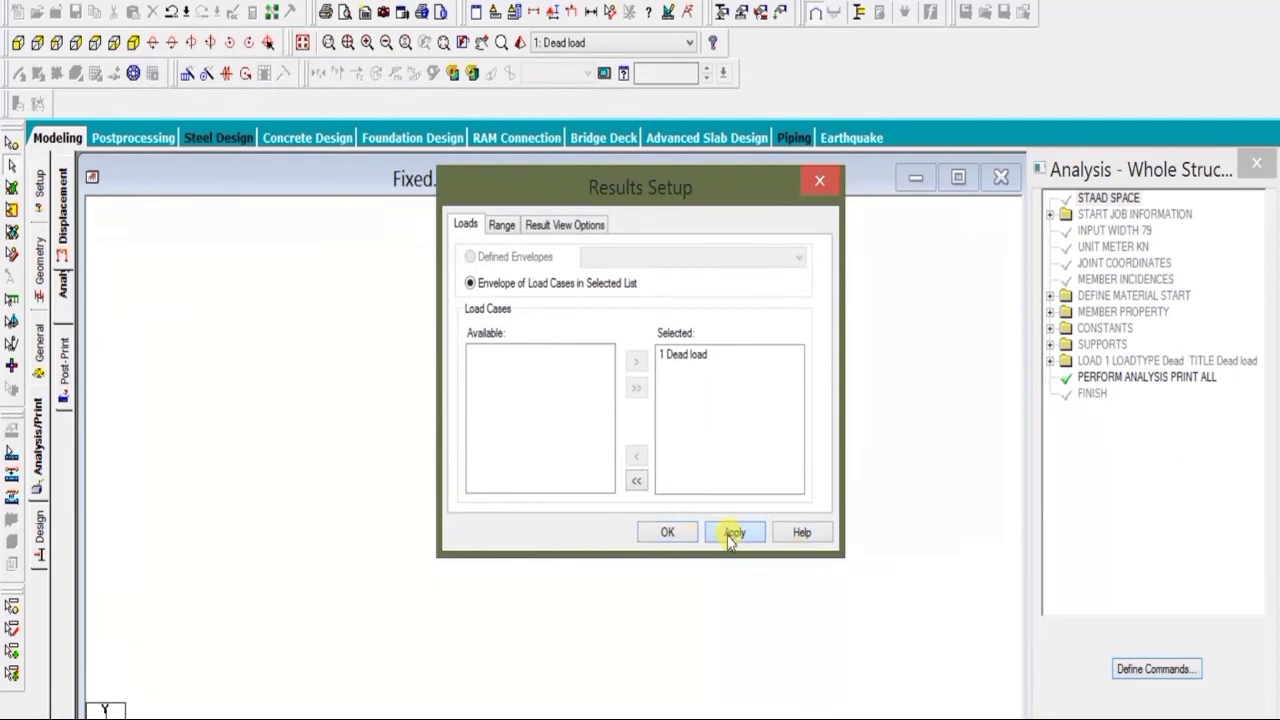
left_click(666, 533)
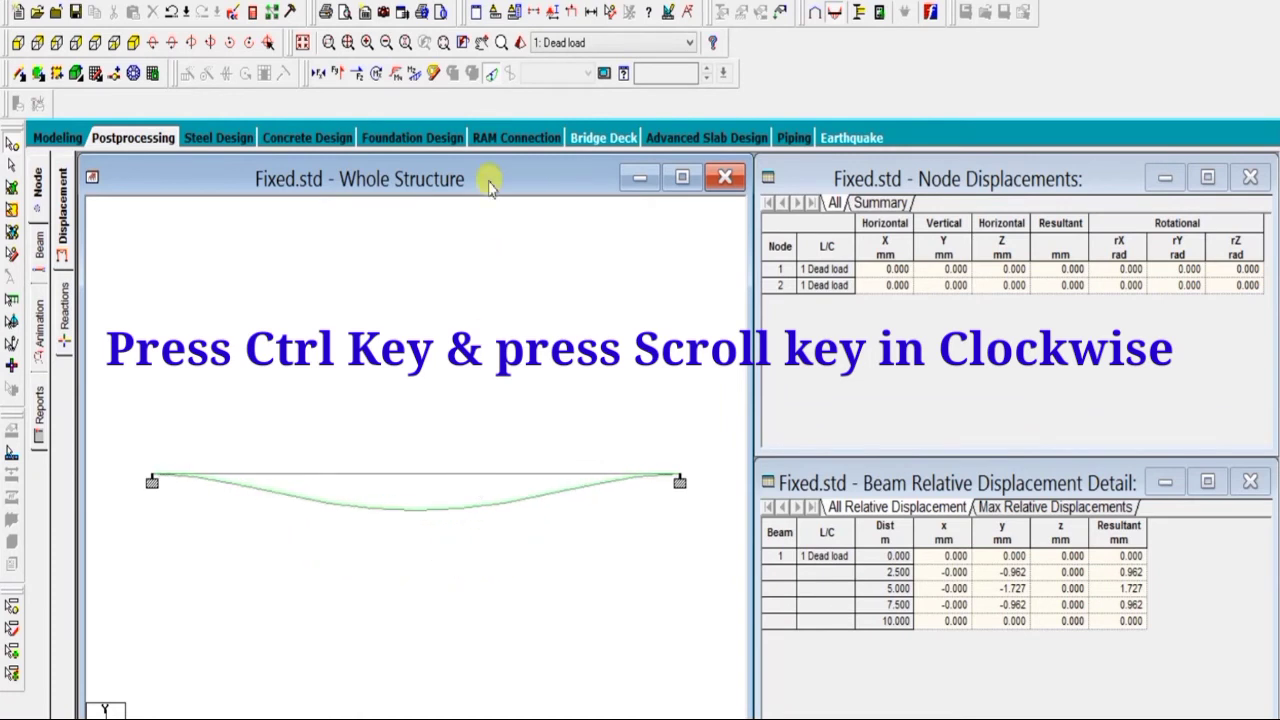
- Toggle the beam's deflection diagram off and back on to check its display
left_click(491, 76)
left_click(491, 76)
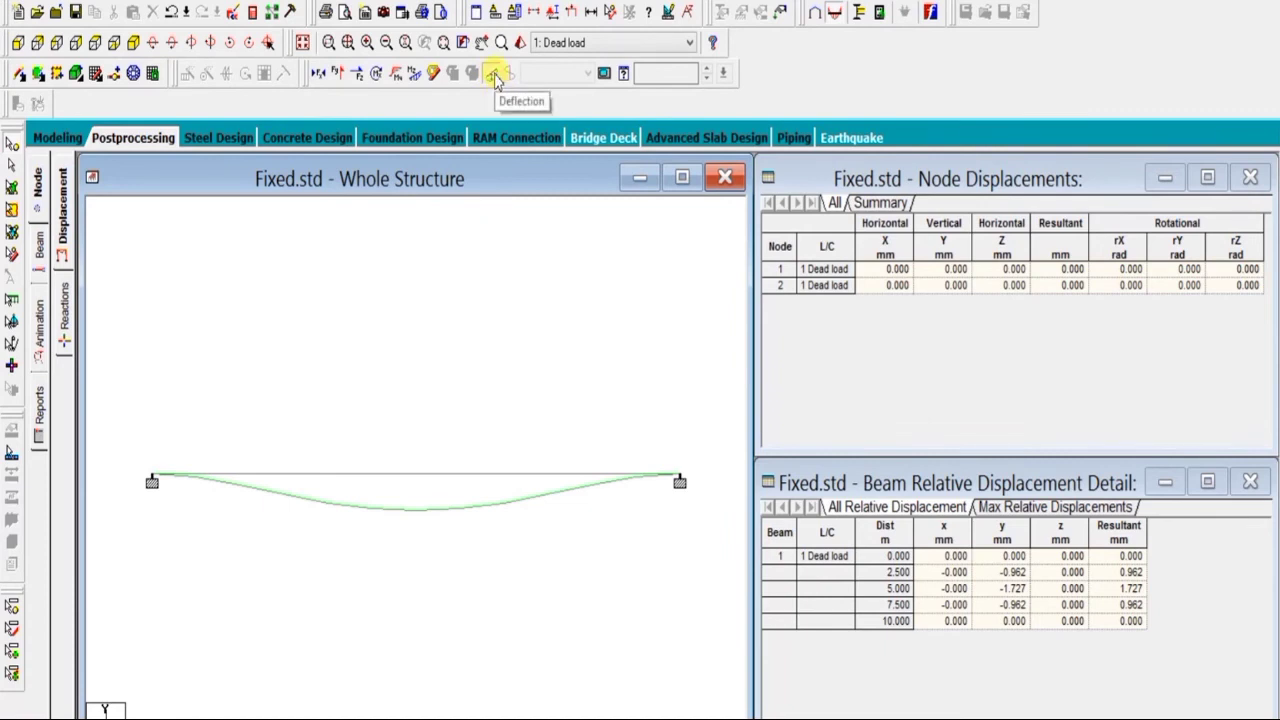
left_click(493, 76)
left_click(494, 76)
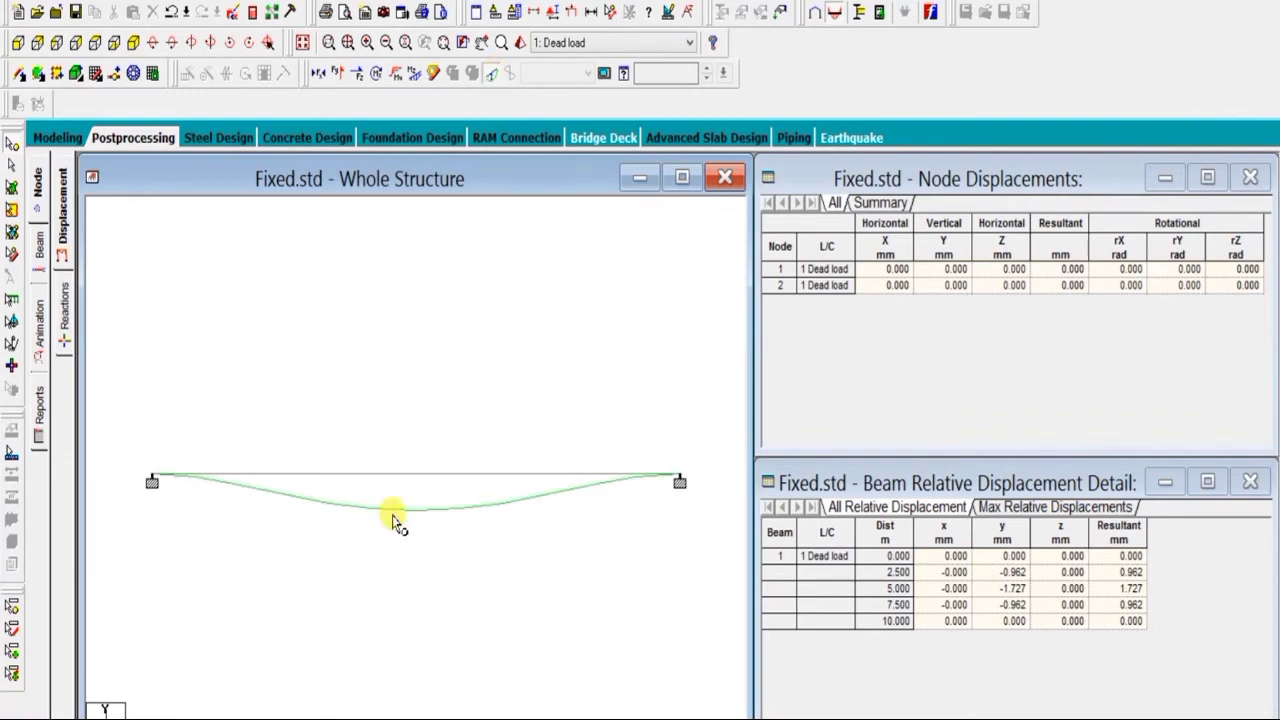
- Annotate the beam's deflection diagram with the Max Resultant displacement value
left_click(175, 0)
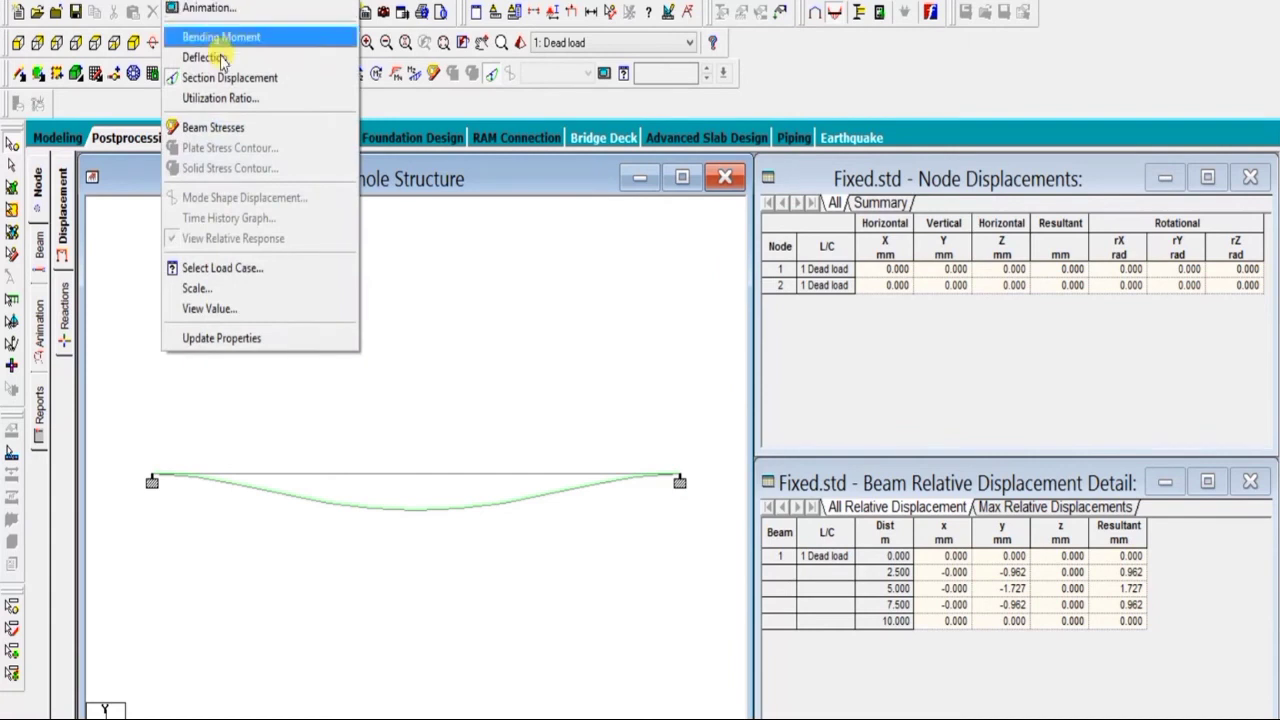
left_click(232, 320)
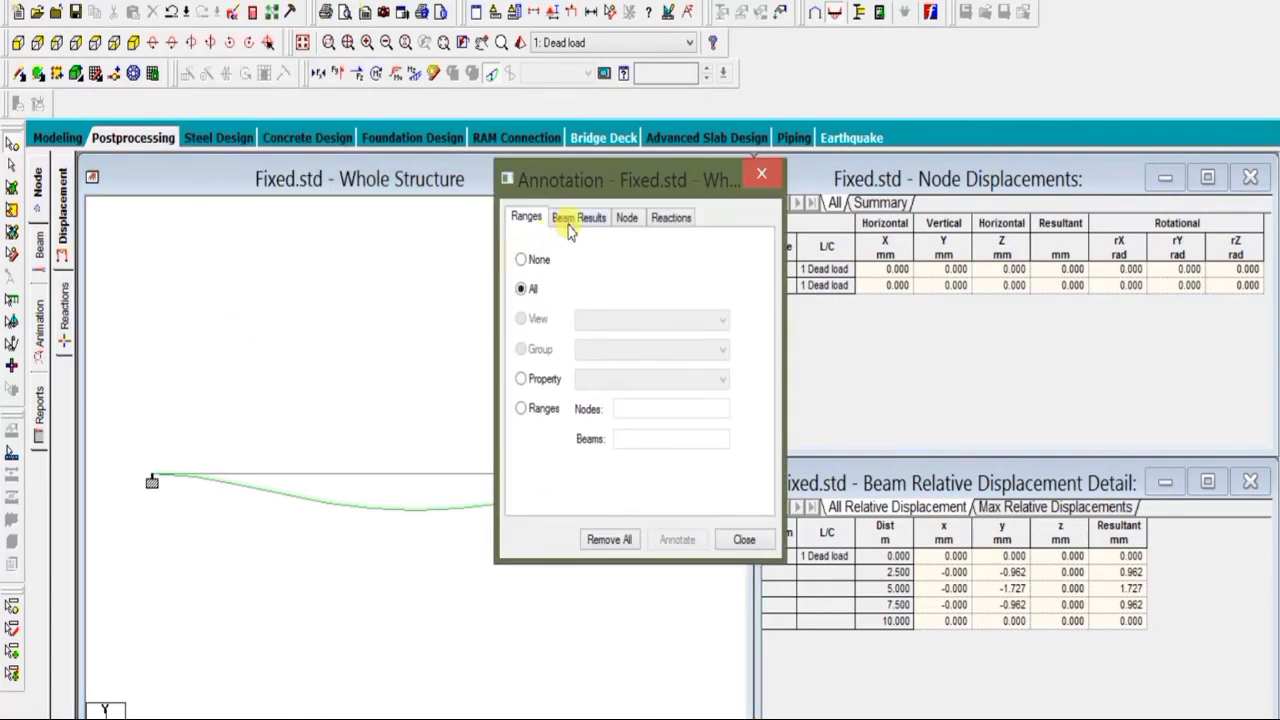
left_click(575, 218)
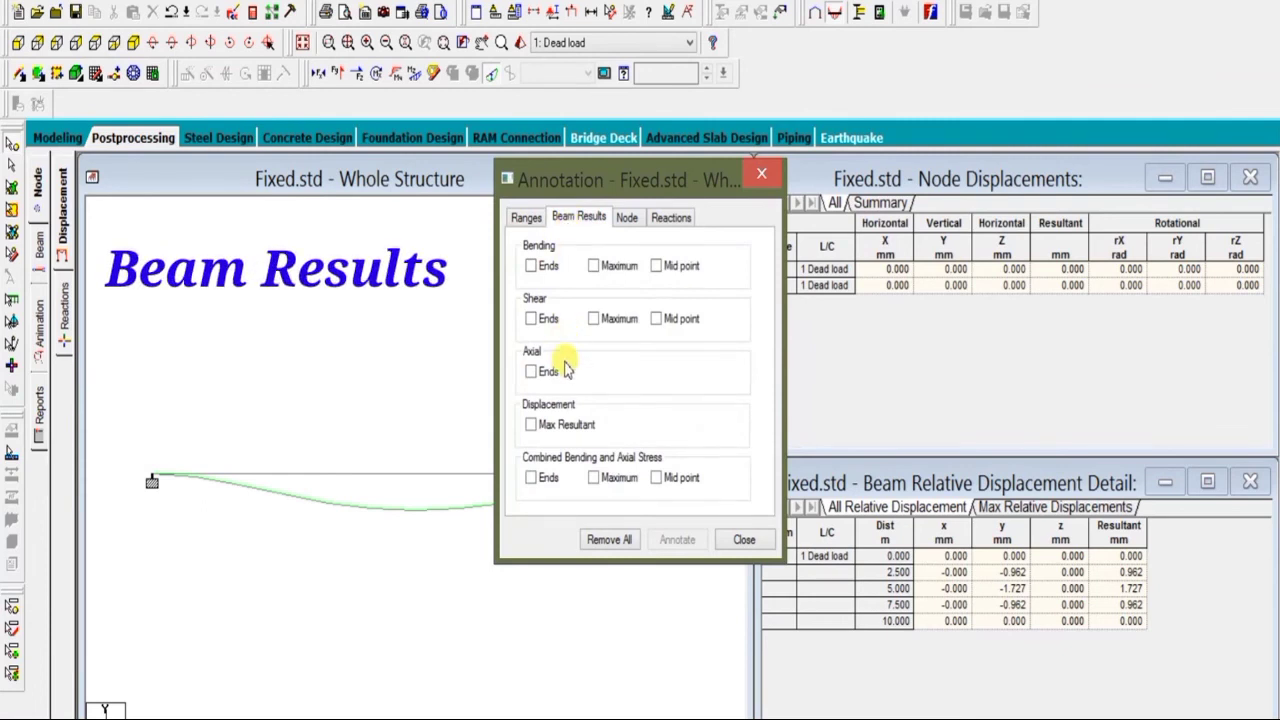
left_click(531, 425)
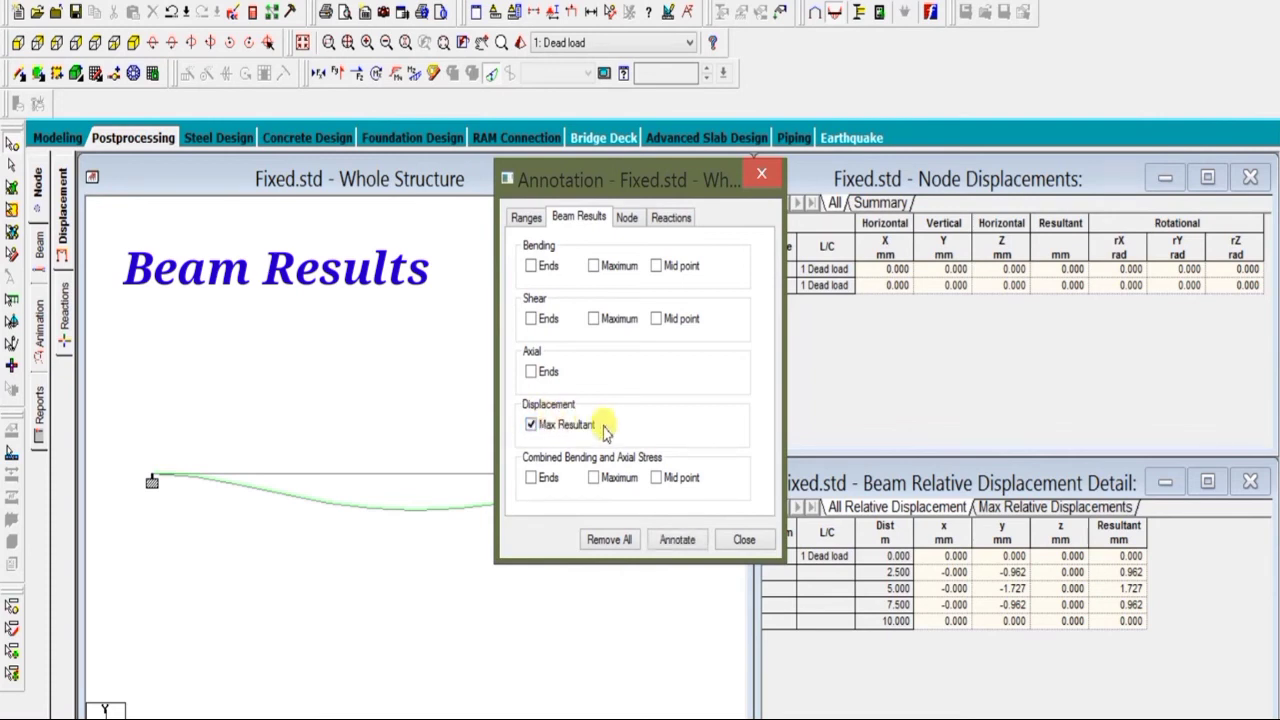
left_click(676, 540)
left_click(744, 540)
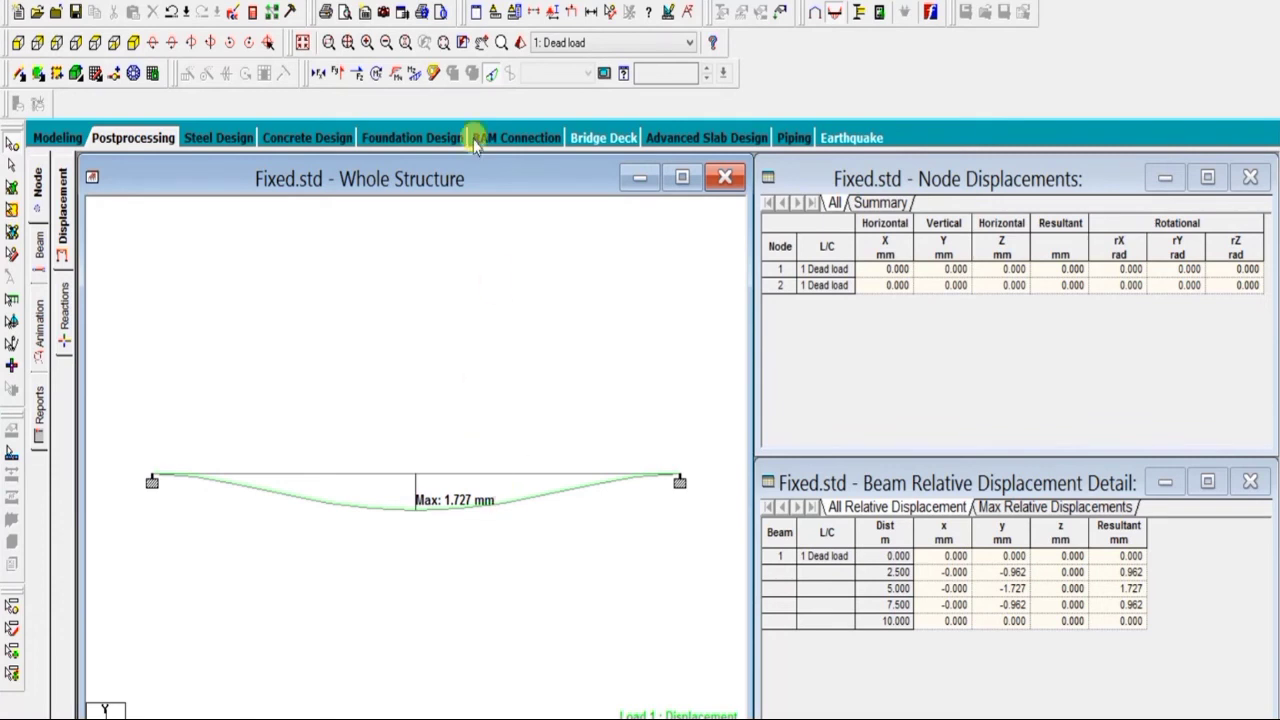
- Hide the deflection diagram and briefly view the beam's Bending Z moment diagram, leaving both switched off
left_click(492, 78)
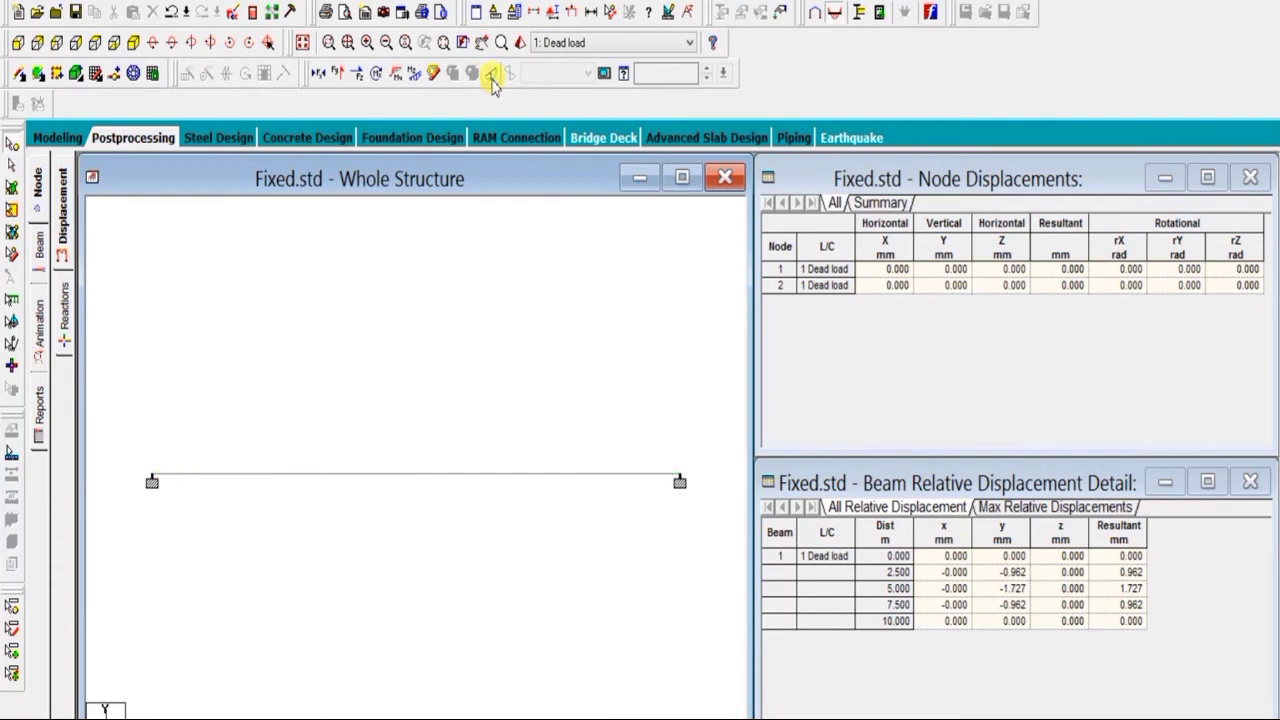
left_click(415, 78)
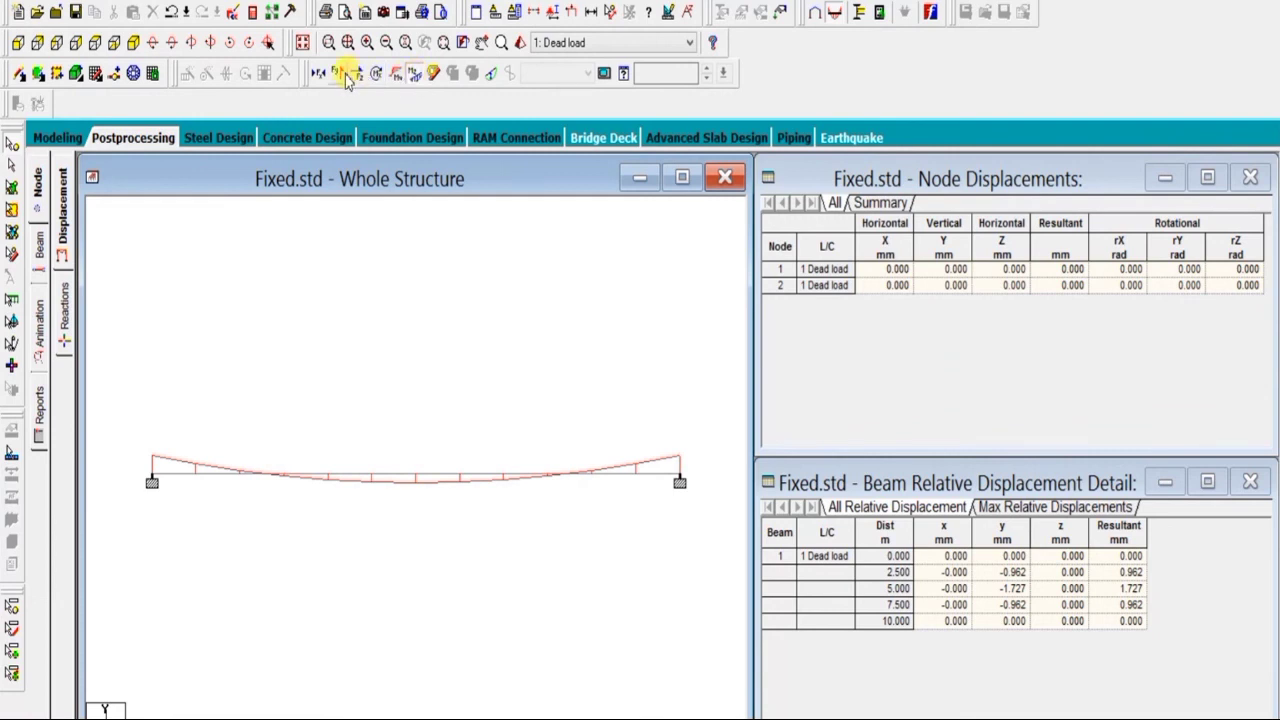
left_click(412, 76)
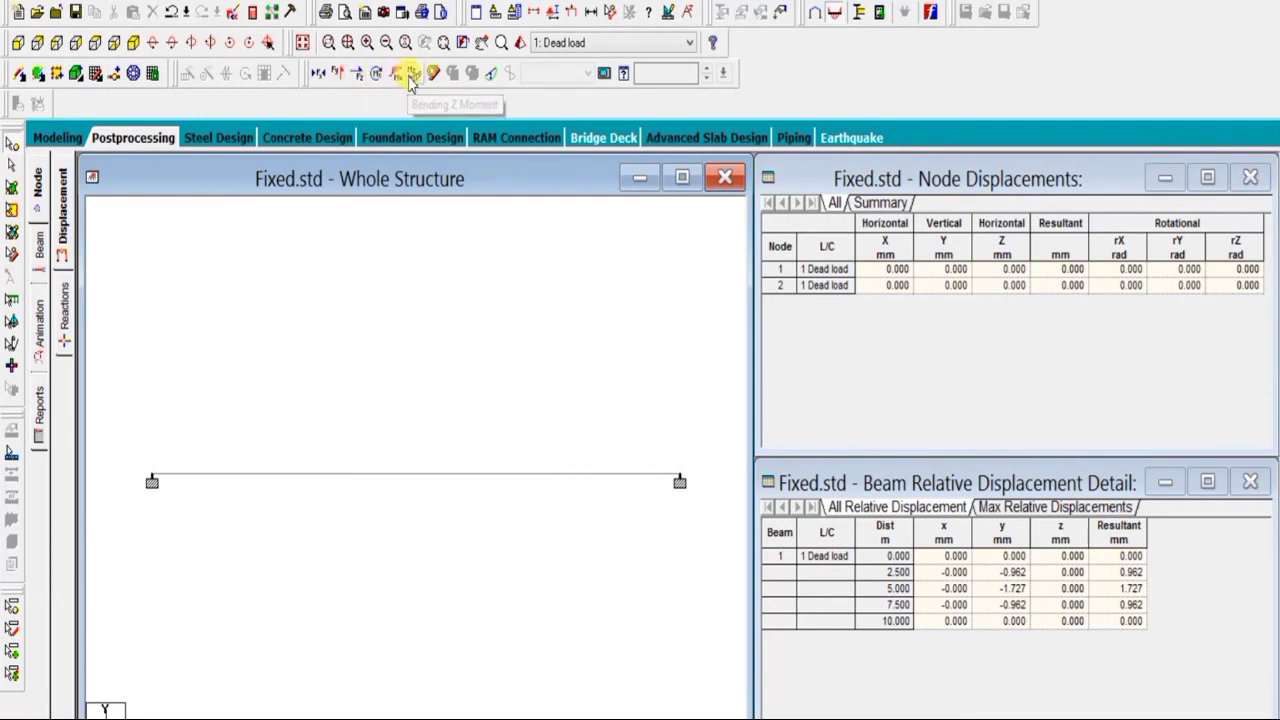
- Show the beam's Shear Y diagram and annotate the beam results with Ends, Maximum and Mid point values for both shear and bending
left_click(335, 75)
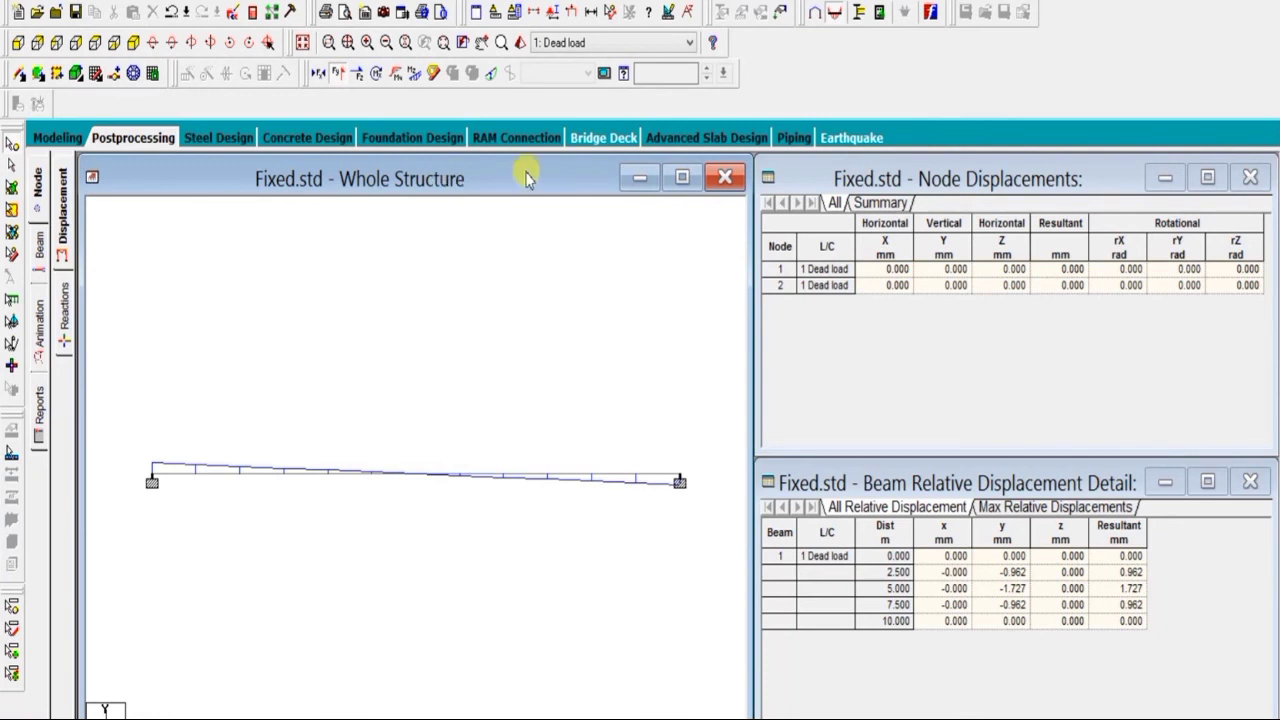
left_click(183, 4)
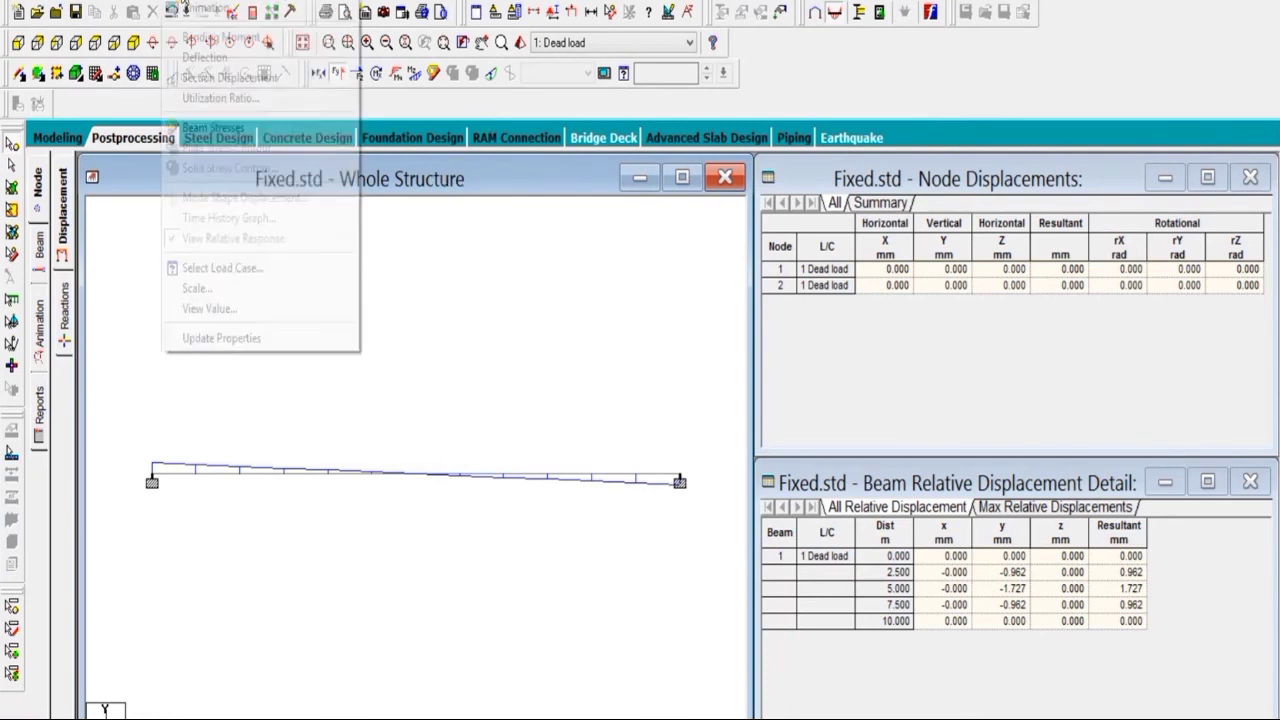
left_click(221, 314)
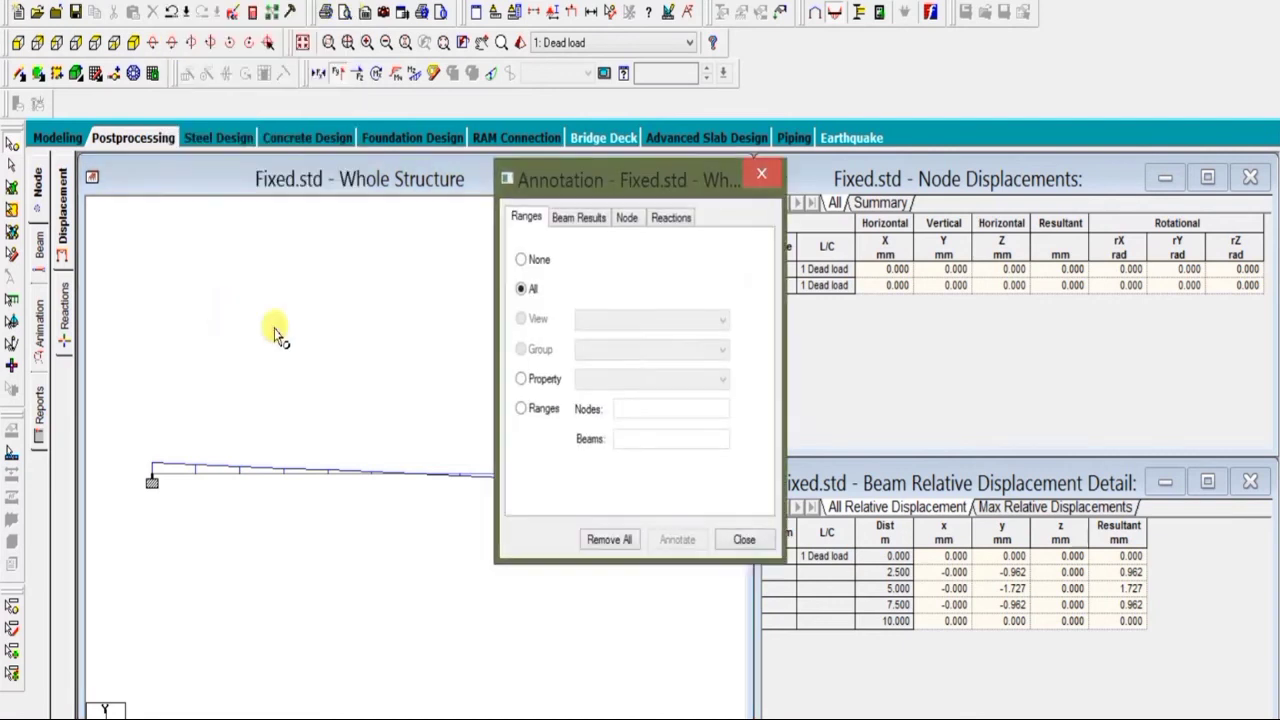
left_click(591, 217)
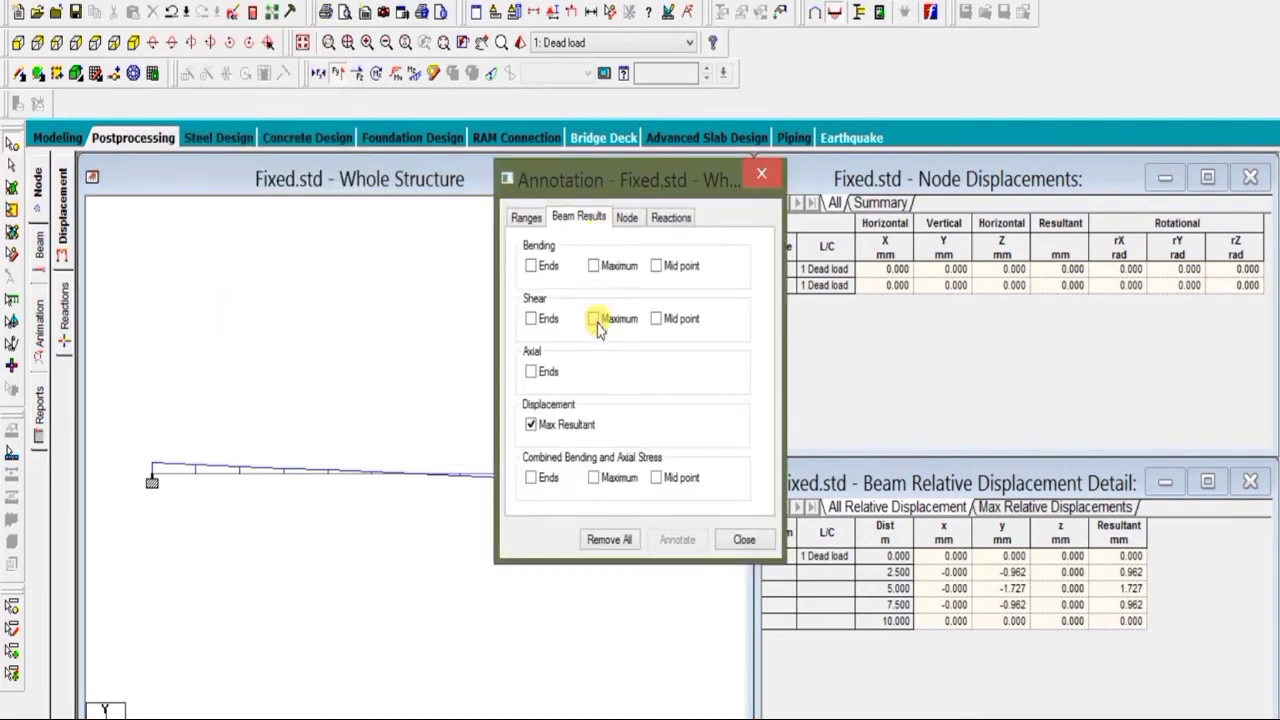
left_click(531, 320)
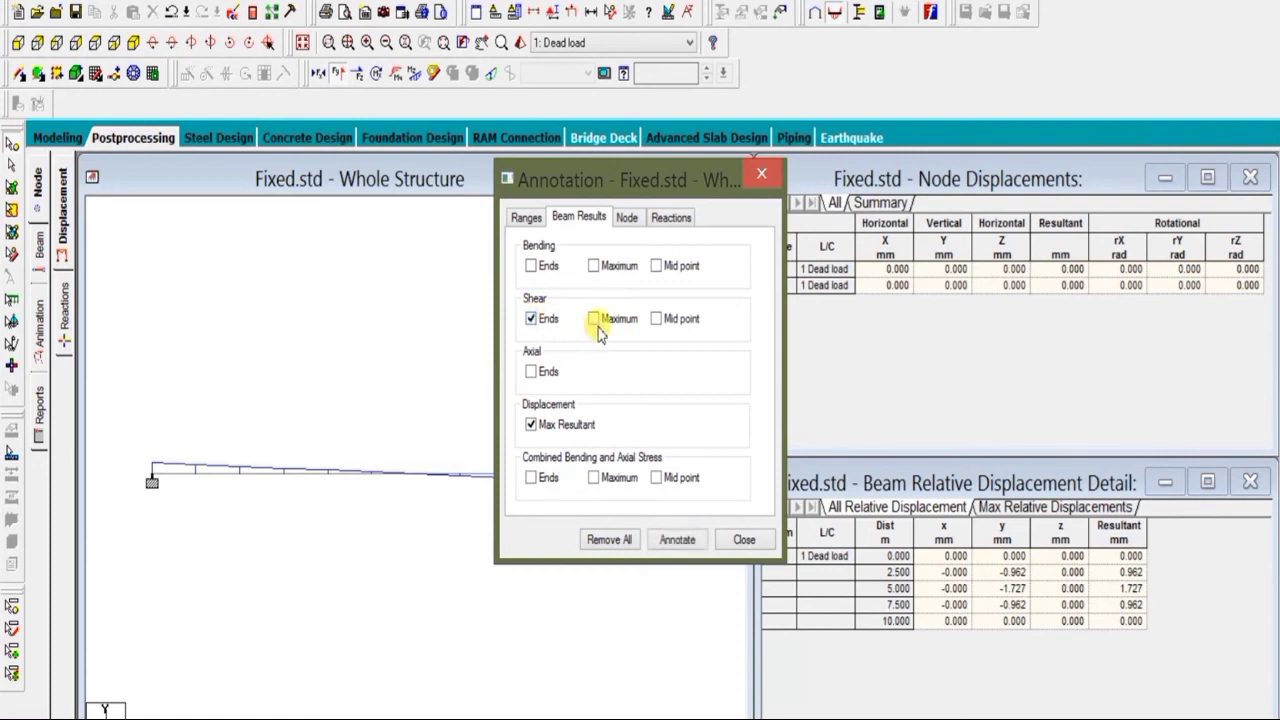
left_click(594, 320)
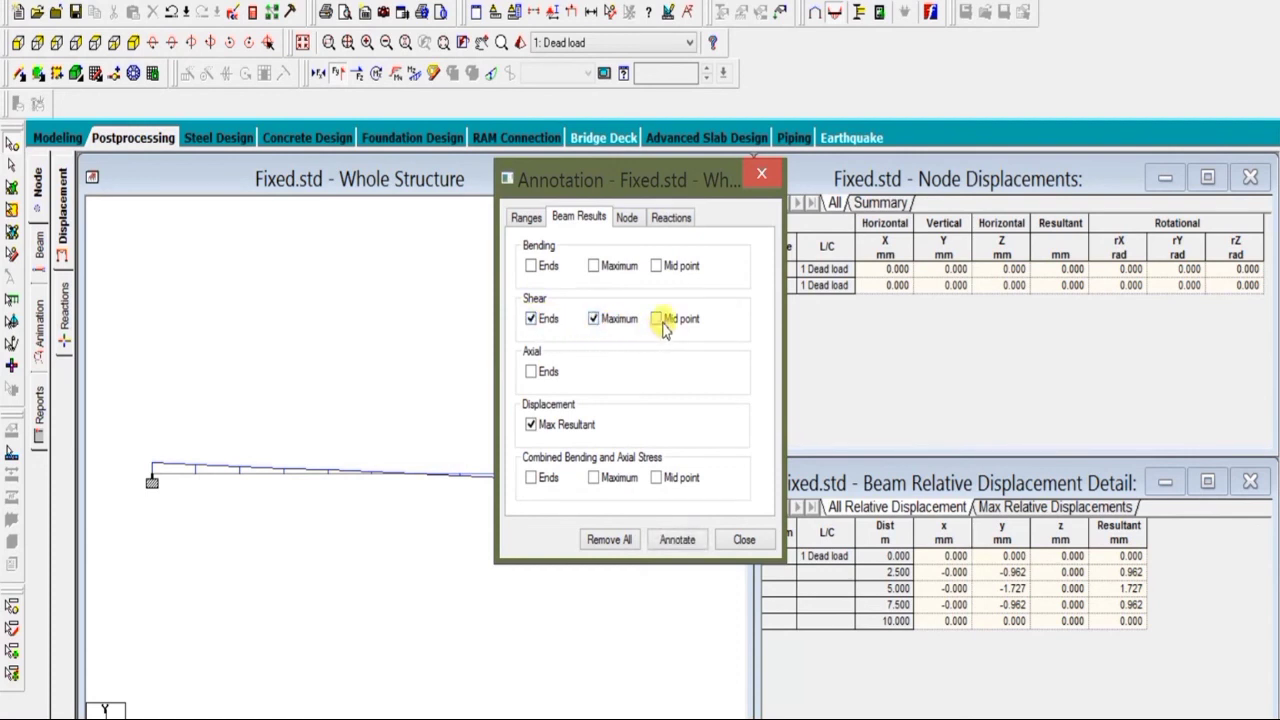
left_click(531, 266)
left_click(595, 267)
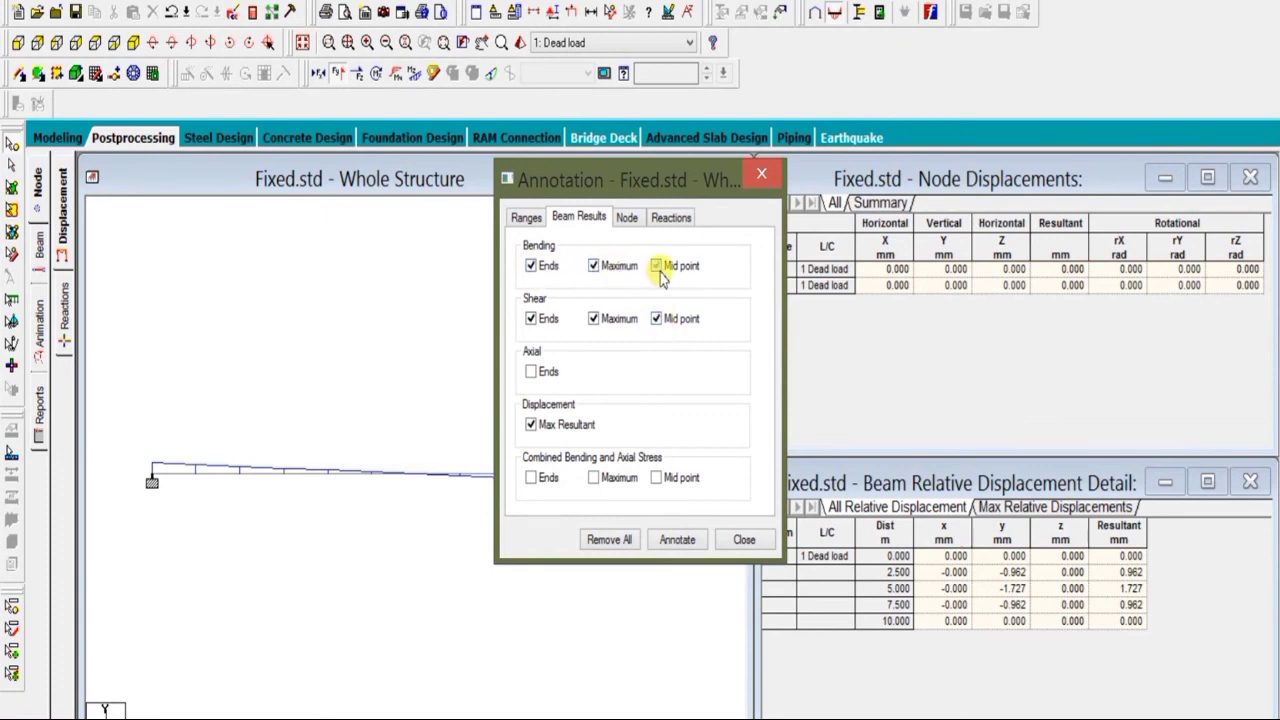
left_click(676, 540)
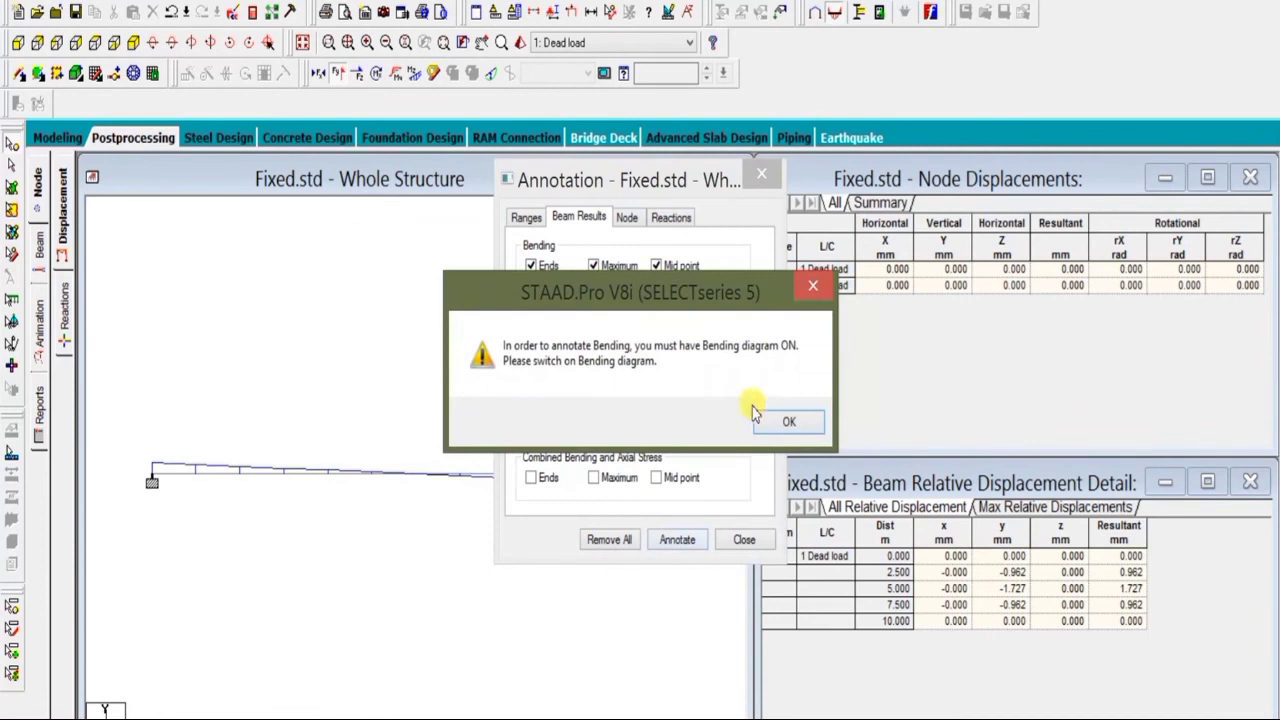
left_click(778, 420)
left_click(772, 421)
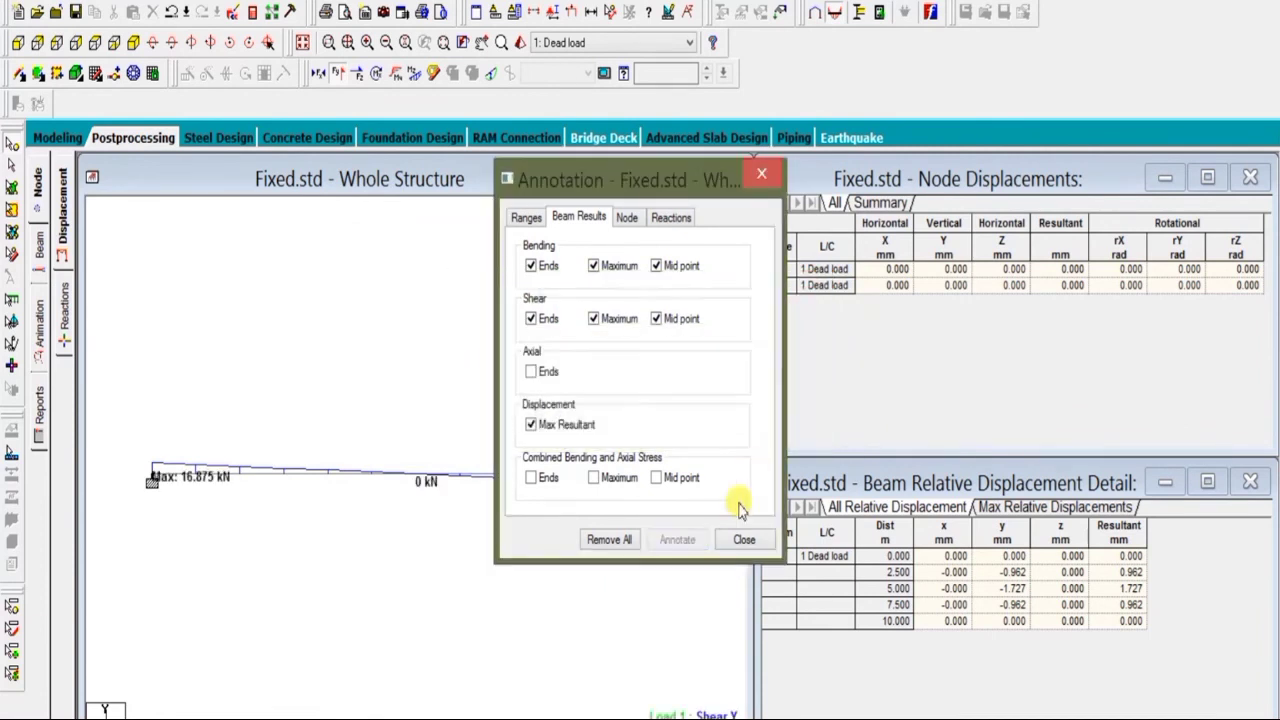
left_click(740, 542)
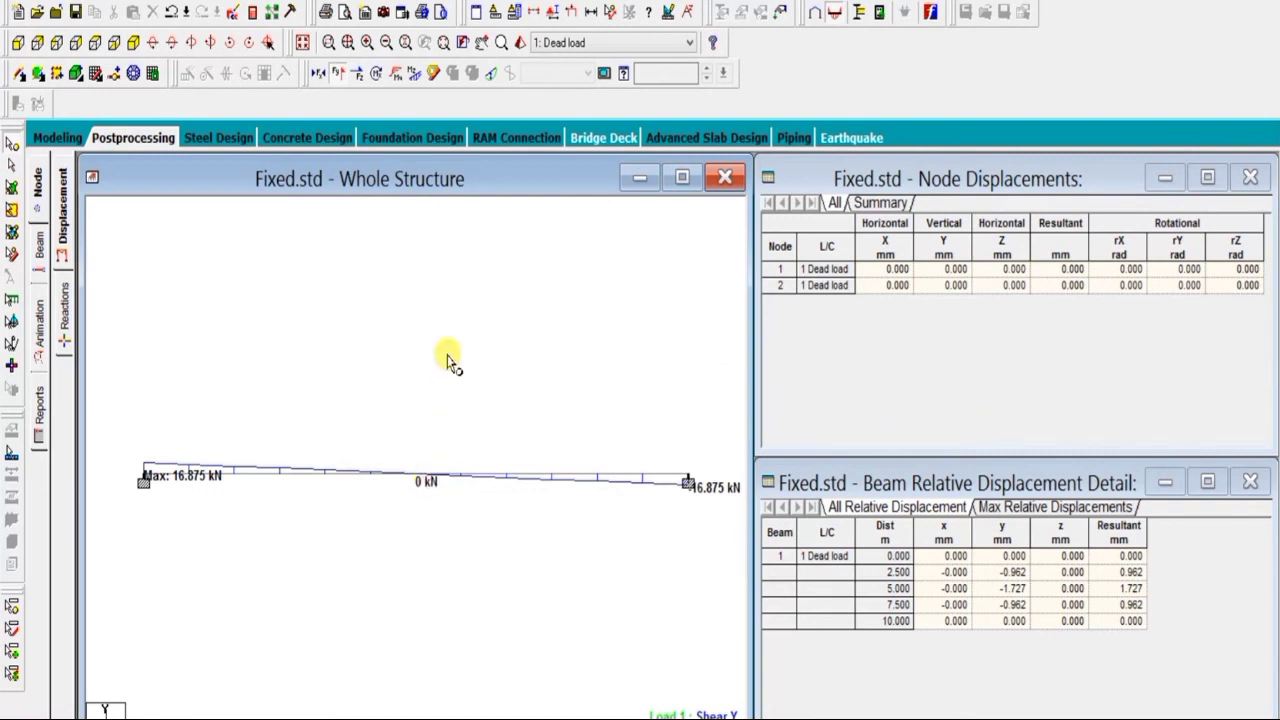
- Replace the Shear Y diagram with the annotated Bending Z moment diagram and fit the whole beam with its labels in view
left_click(337, 74)
left_click(415, 76)
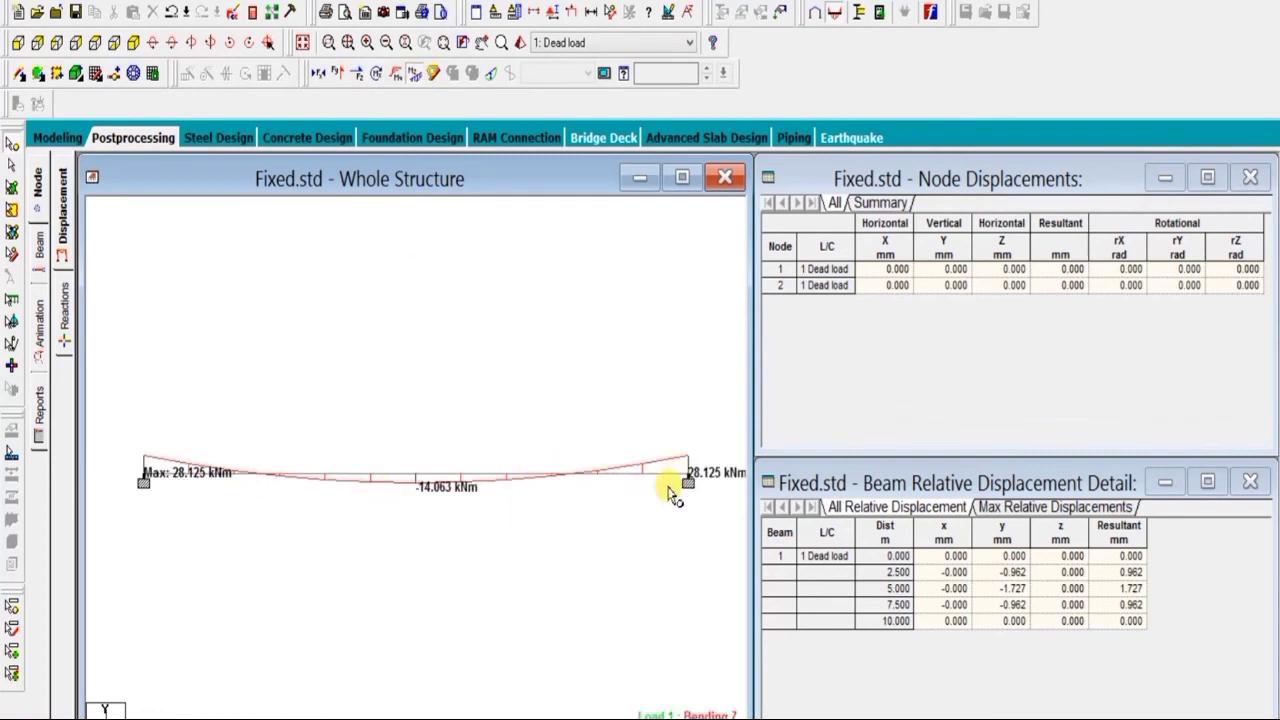
scroll(468, 505, "down", 2)
scroll(477, 500, "down", 4)
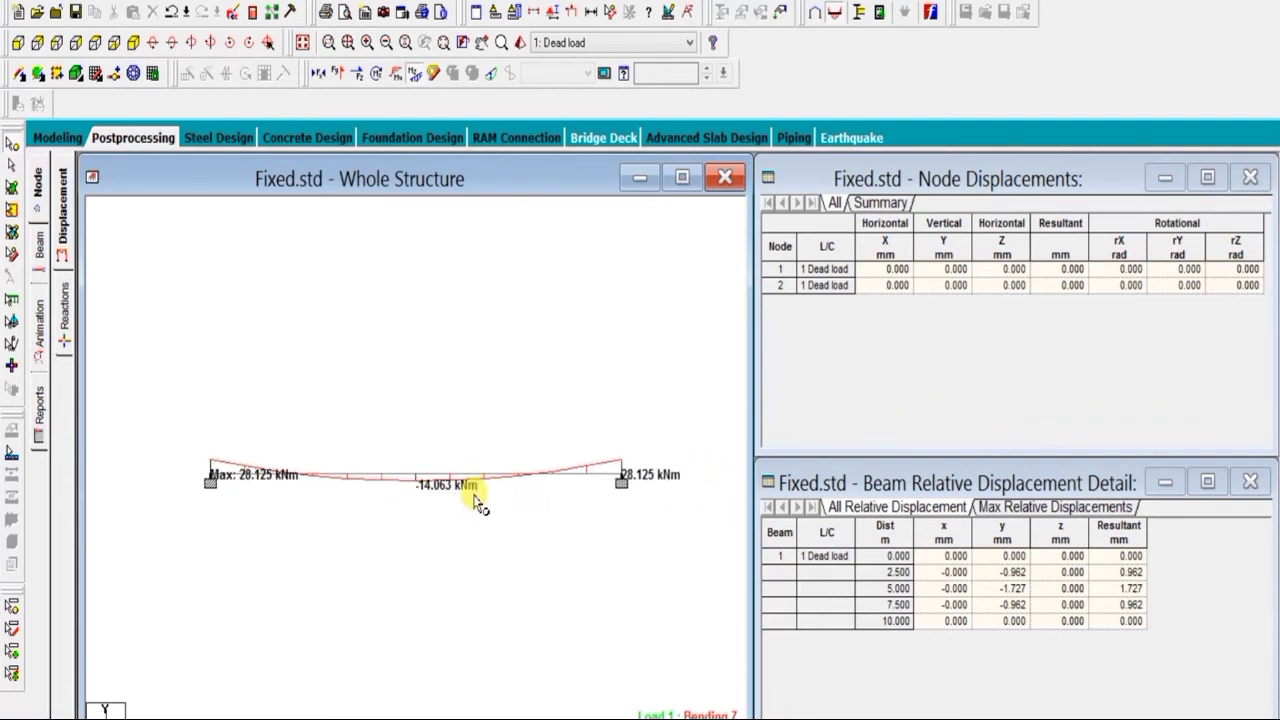
scroll(419, 444, "up", 1)
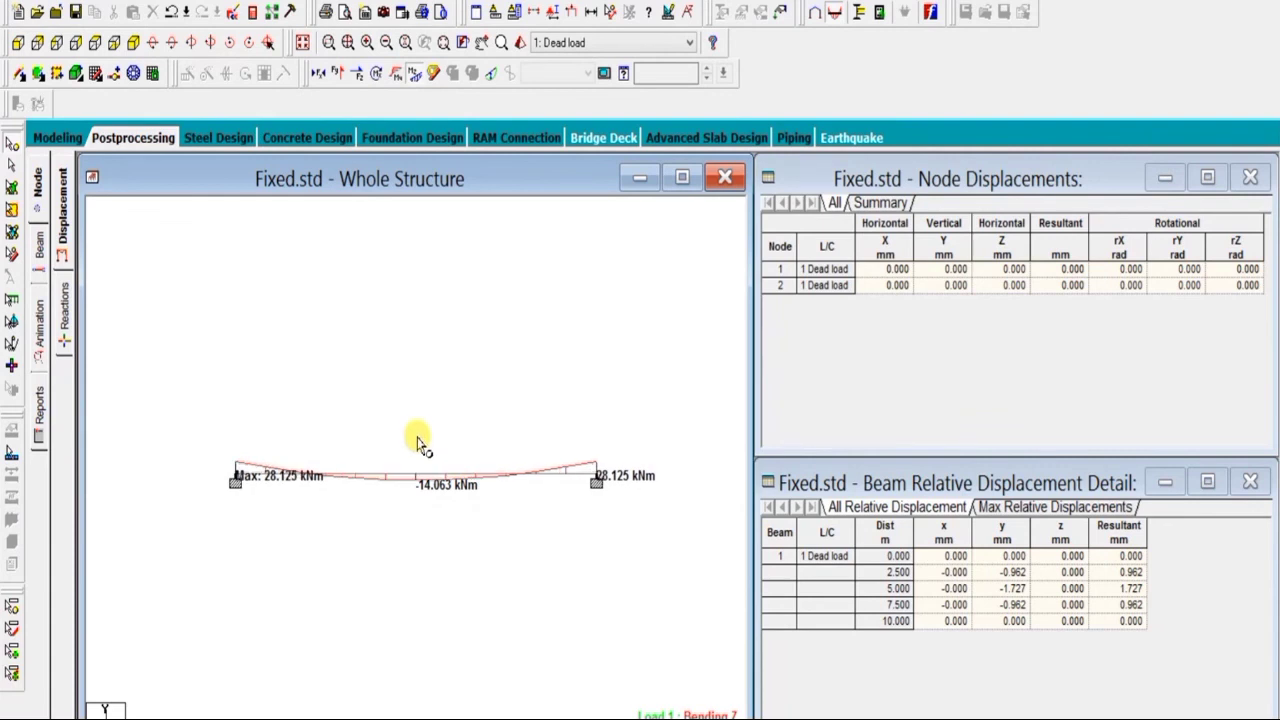
scroll(420, 444, "up", 1)
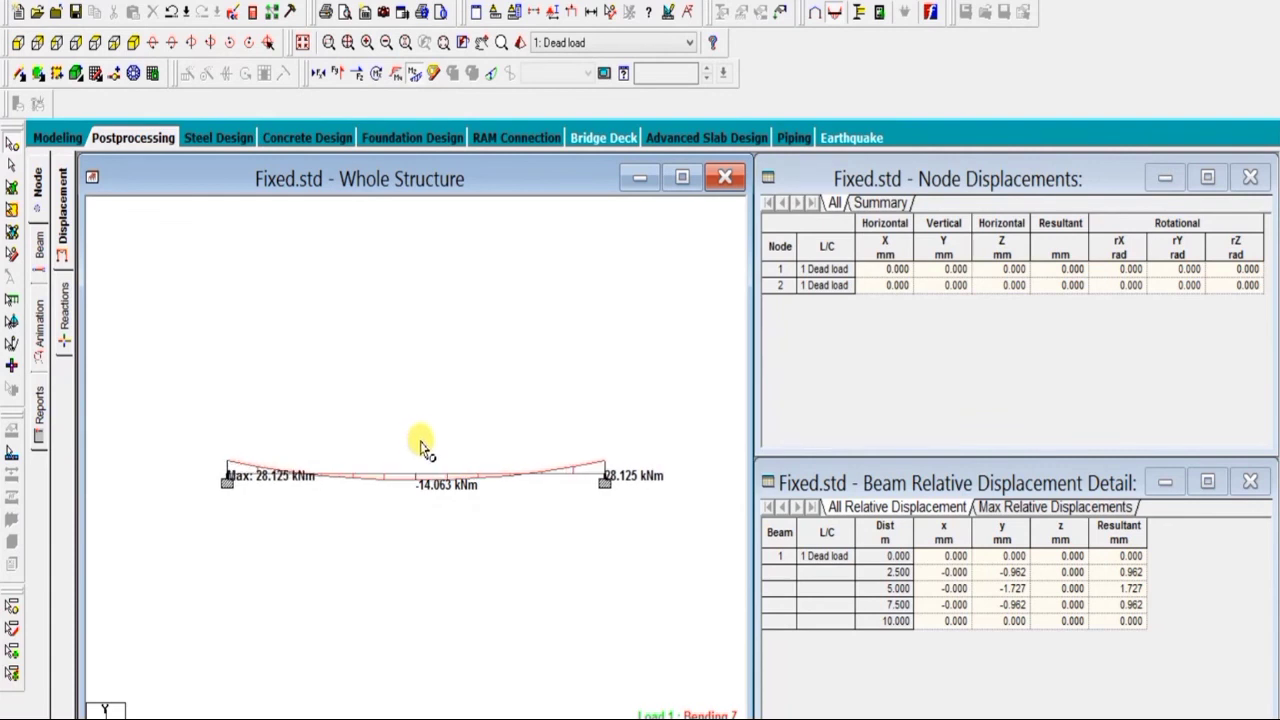